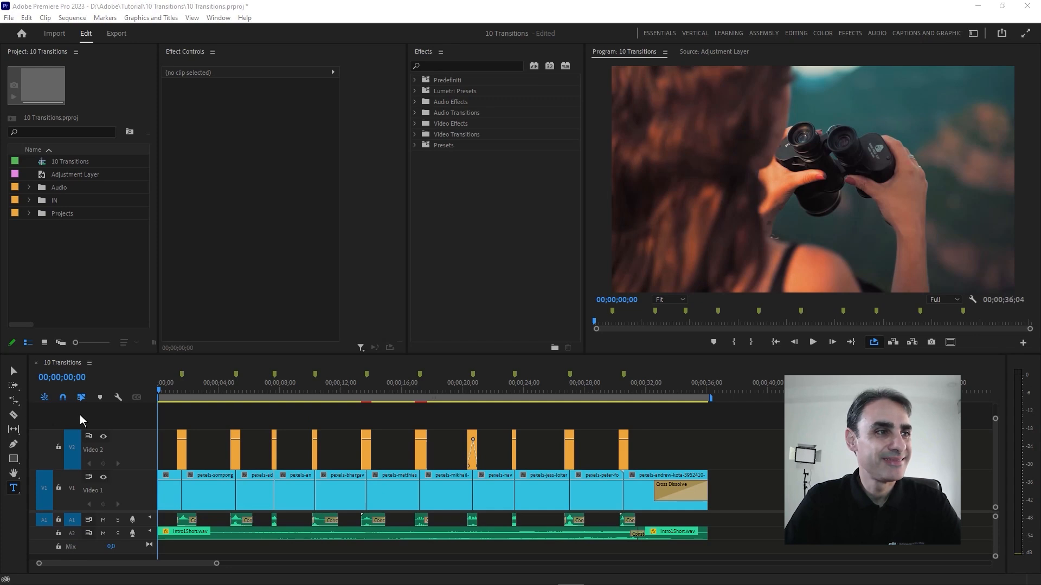
Delete the adjustment layer clip over the first cut on Video 2
left_click_drag(207, 432, 173, 458)
key("Delete")
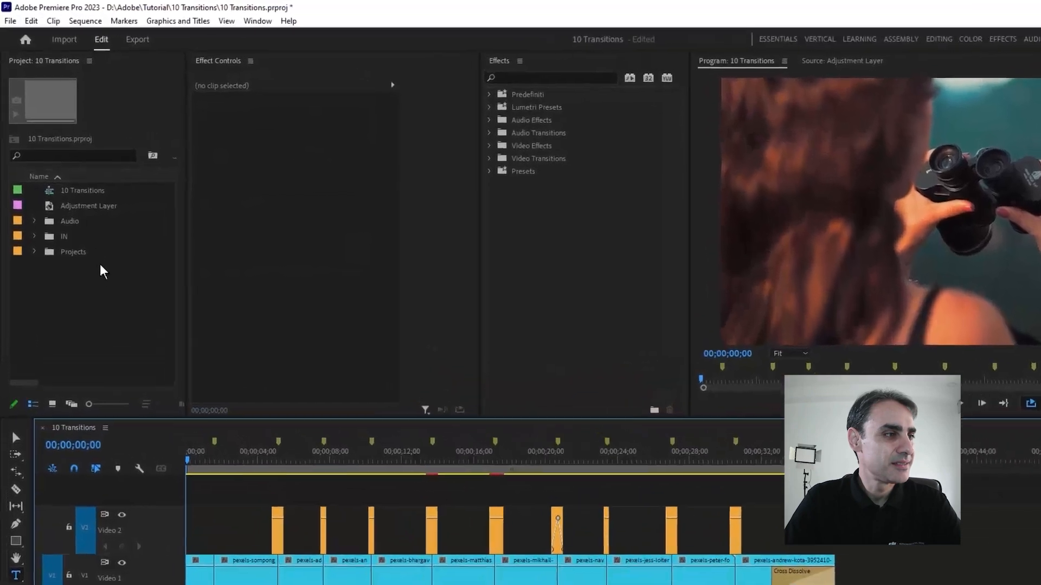
right_click(100, 266)
left_click(132, 326)
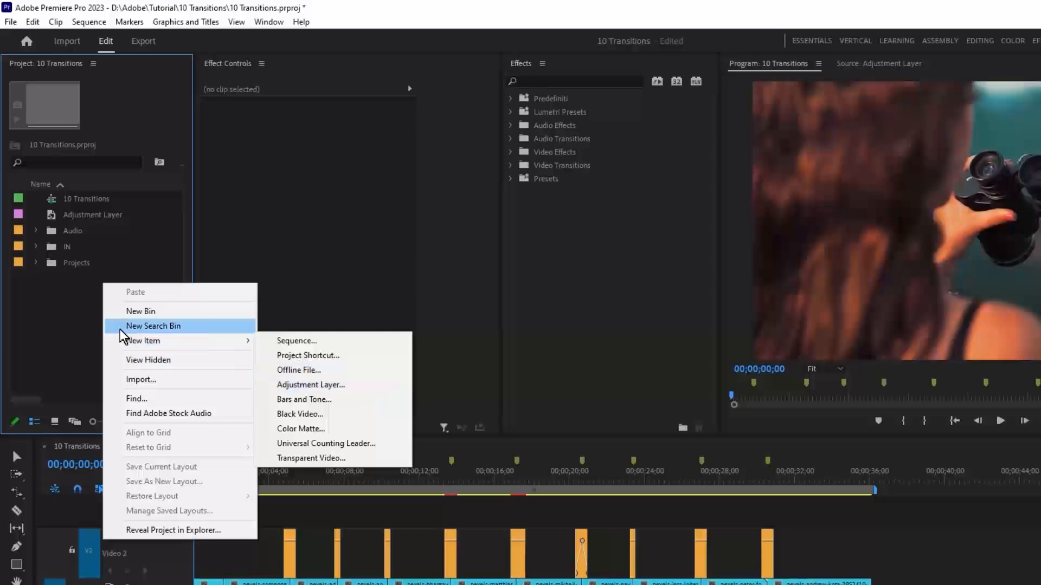
left_click(32, 309)
left_click(54, 215)
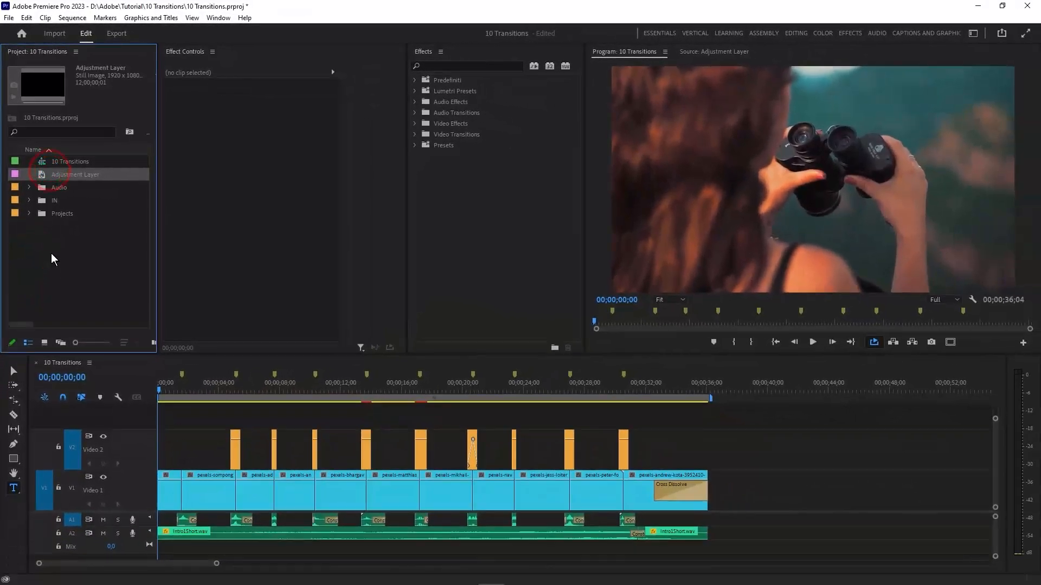
Mark the Adjustment Layer source from its start to 00;00;00;20 and place its video on Video 2 across the first cut
double_click(42, 176)
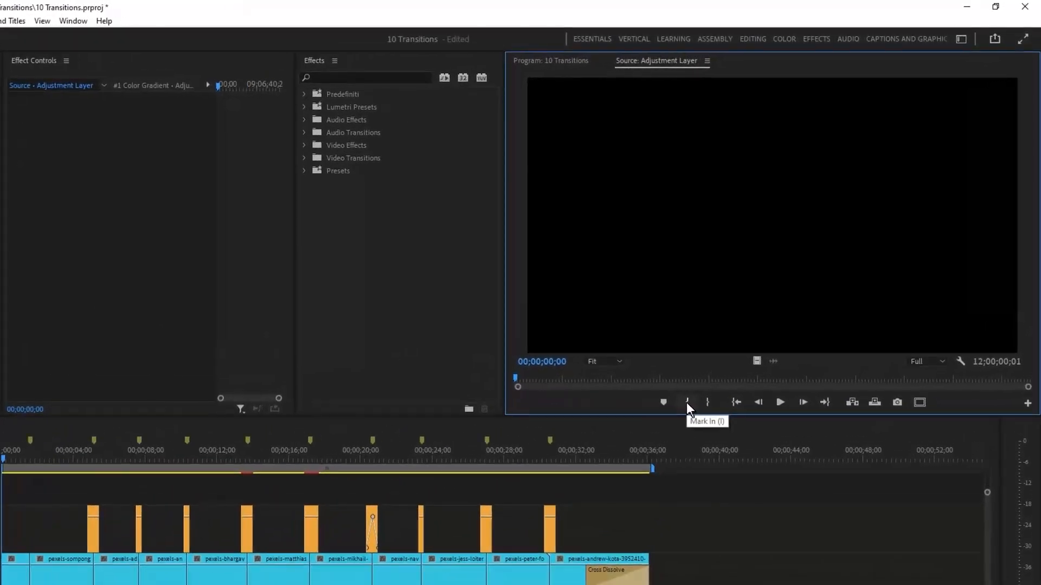
left_click(687, 403)
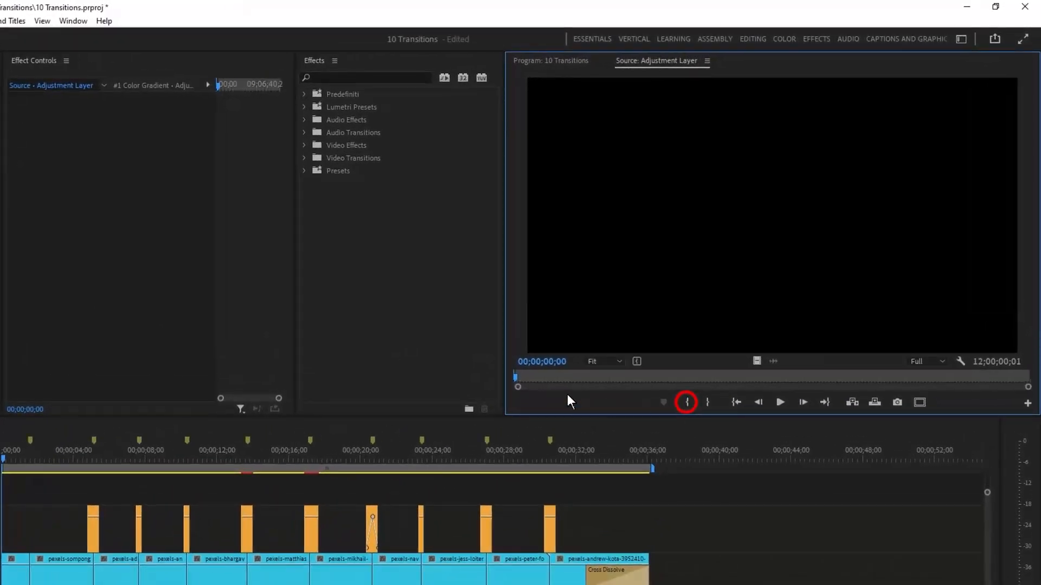
left_click(544, 362)
type("20")
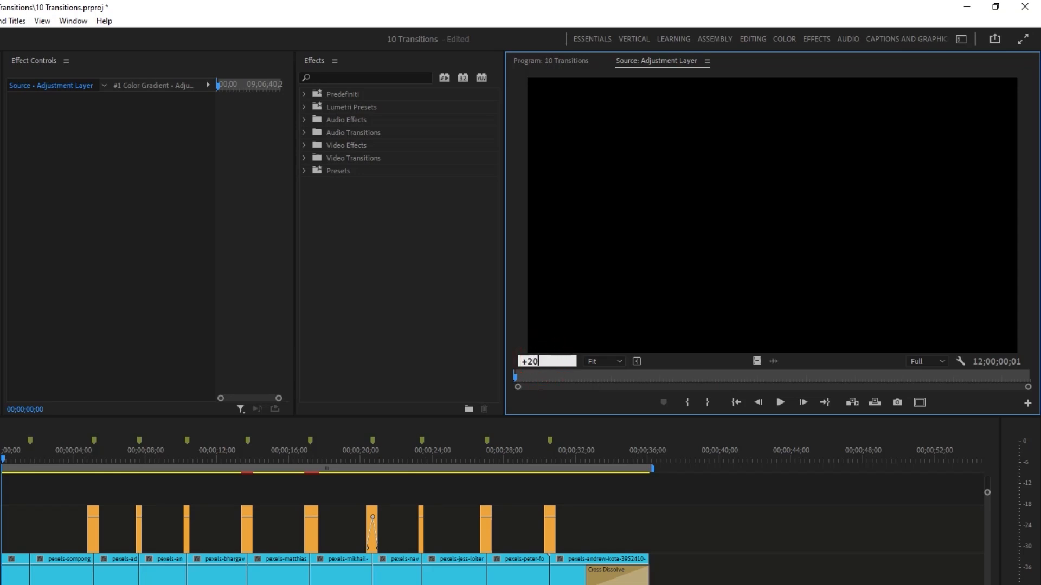
key("Return")
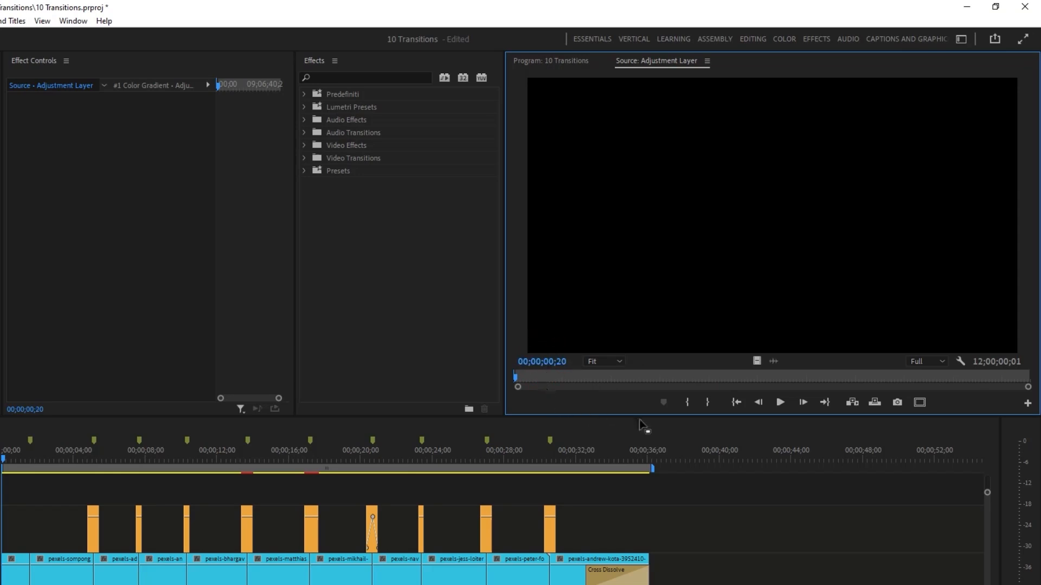
left_click(708, 402)
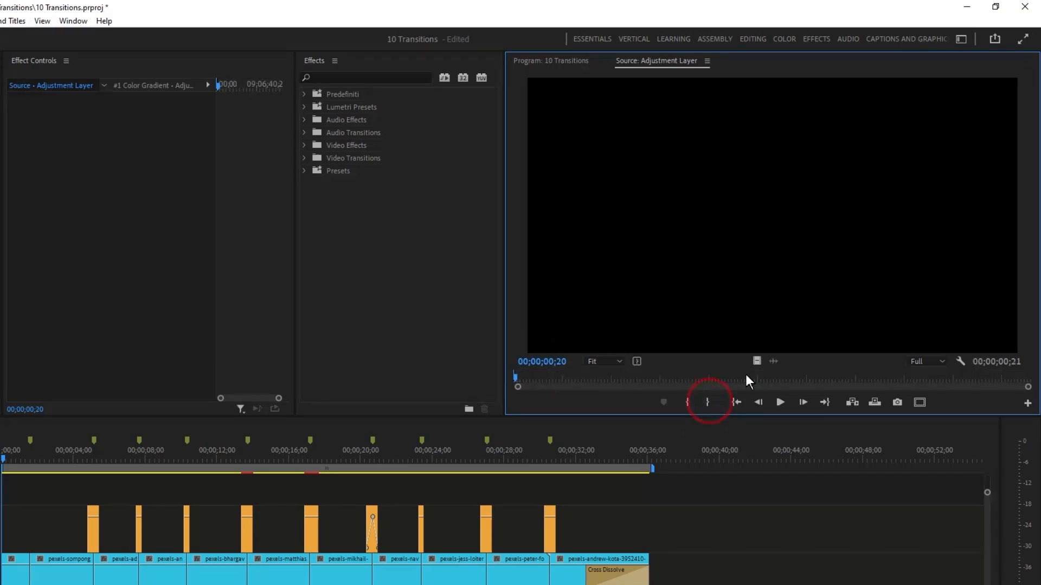
left_click(757, 361)
left_click_drag(799, 308, 183, 457)
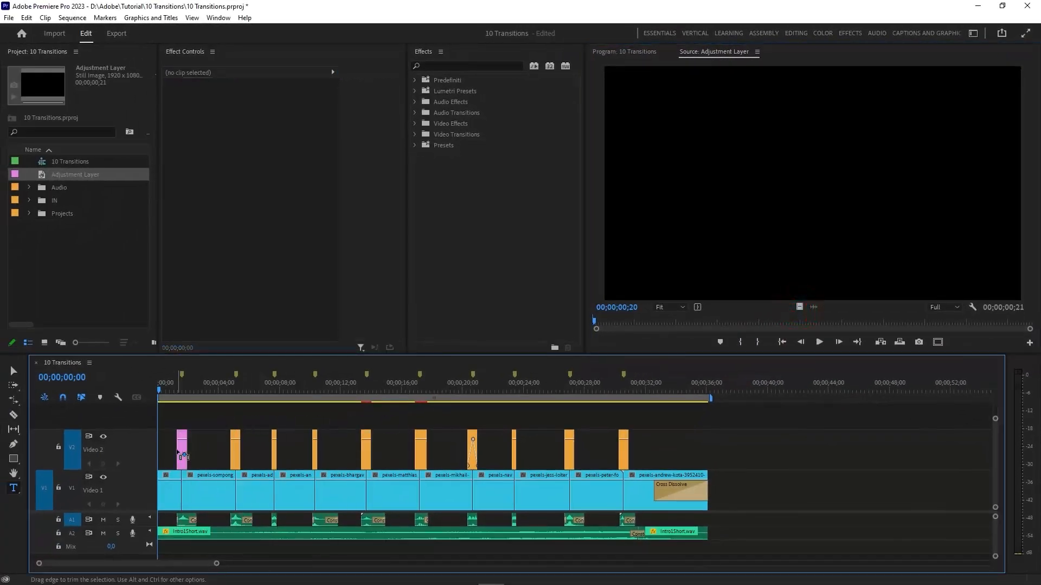
Apply the 4-Color Gradient effect to the new adjustment layer, with the playhead on the first cut at 00;00;01;19
key("equal")
key("equal")
key("equal")
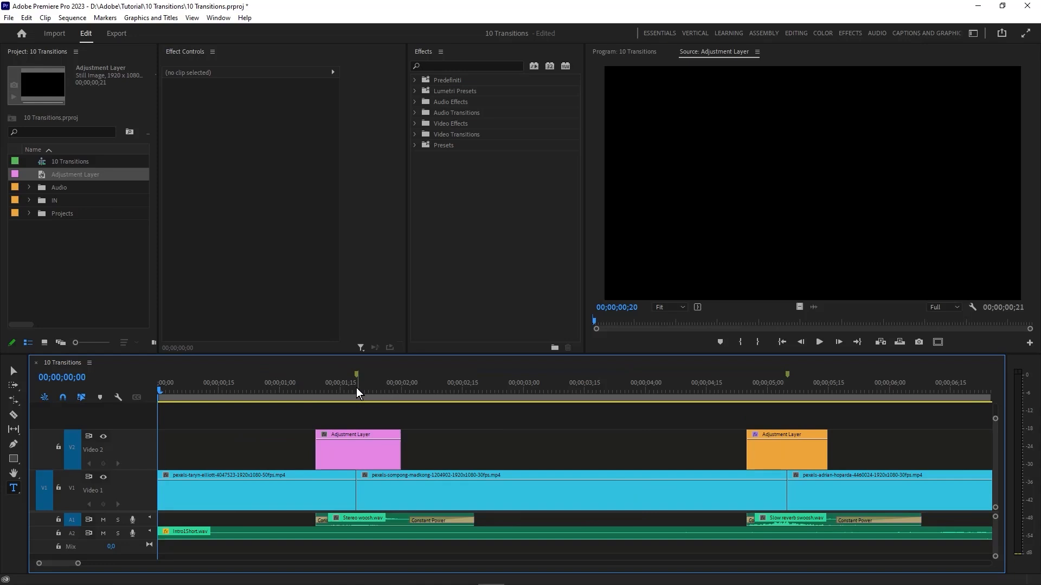
left_click(356, 388)
left_click(362, 458)
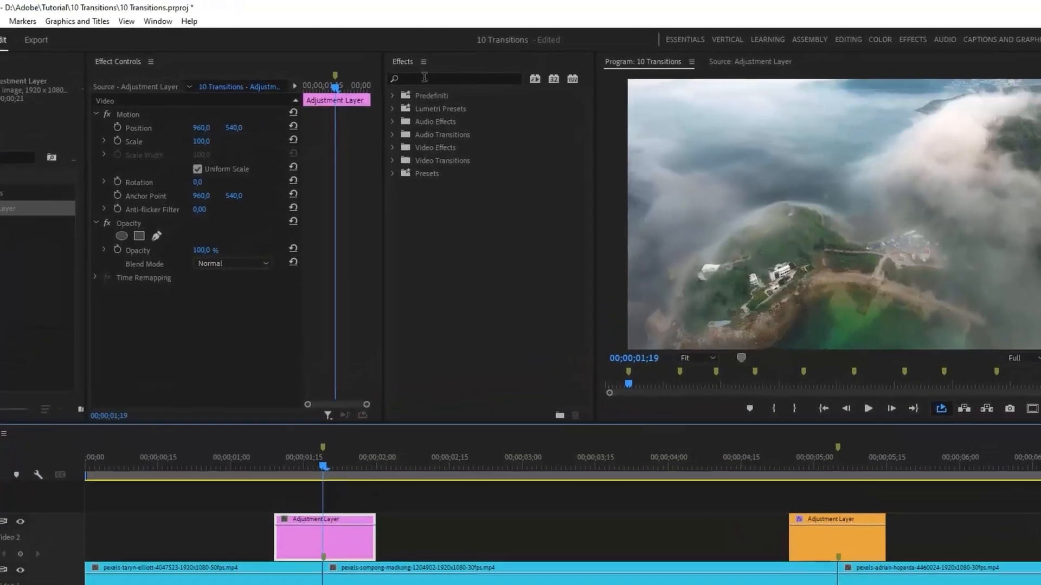
left_click(441, 65)
type("4 grad")
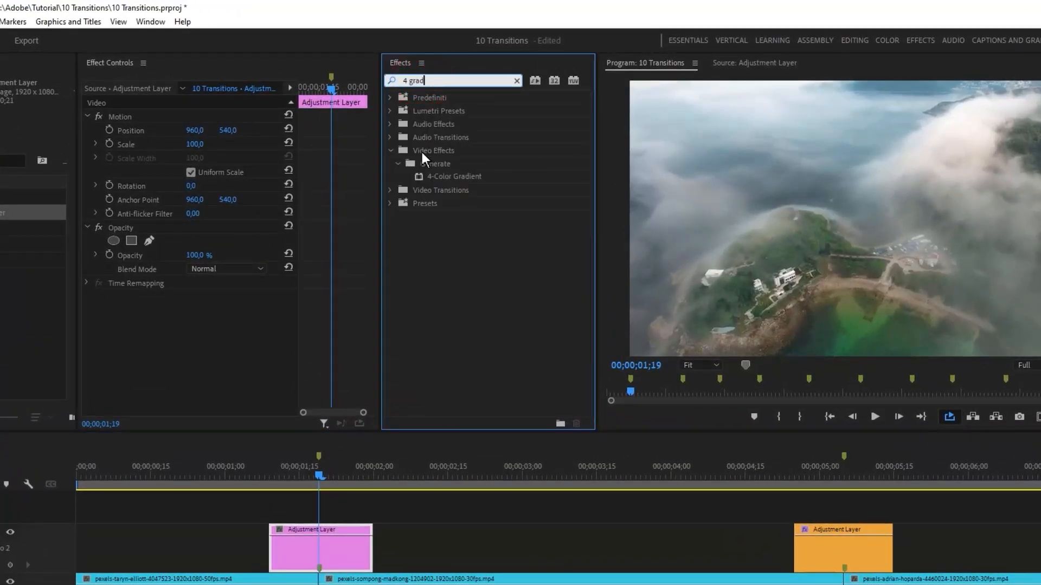
left_click(450, 177)
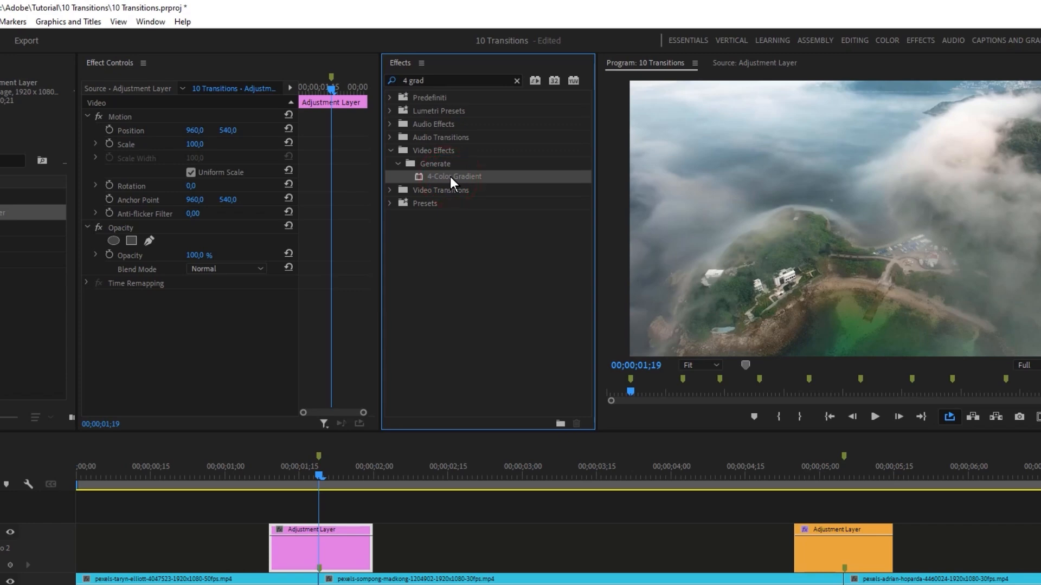
left_click_drag(450, 177, 321, 542)
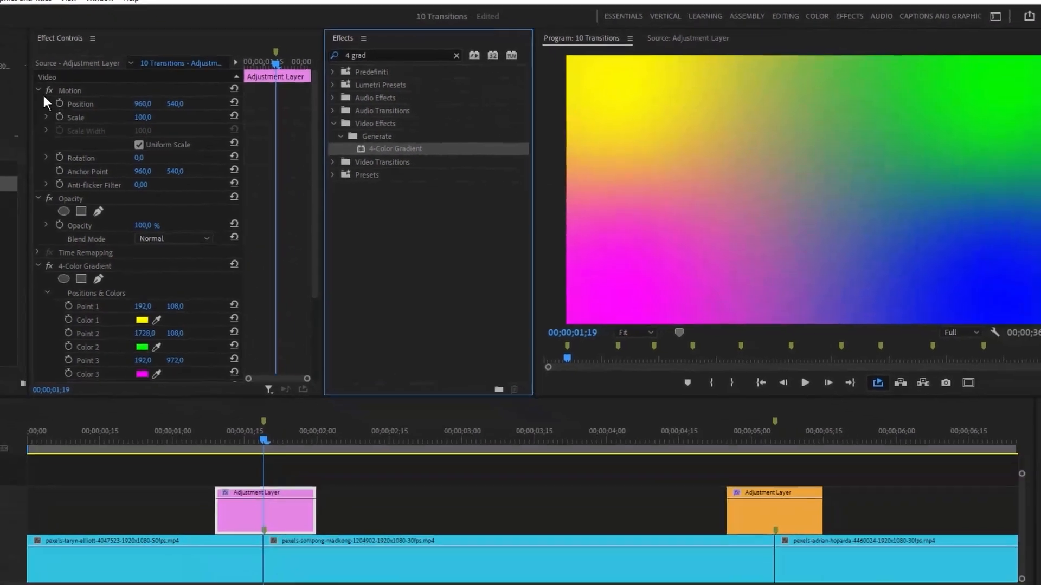
Enable position keyframes for Points 1 to 4 of the 4-Color Gradient and move them to the adjustment layer's start
left_click(88, 117)
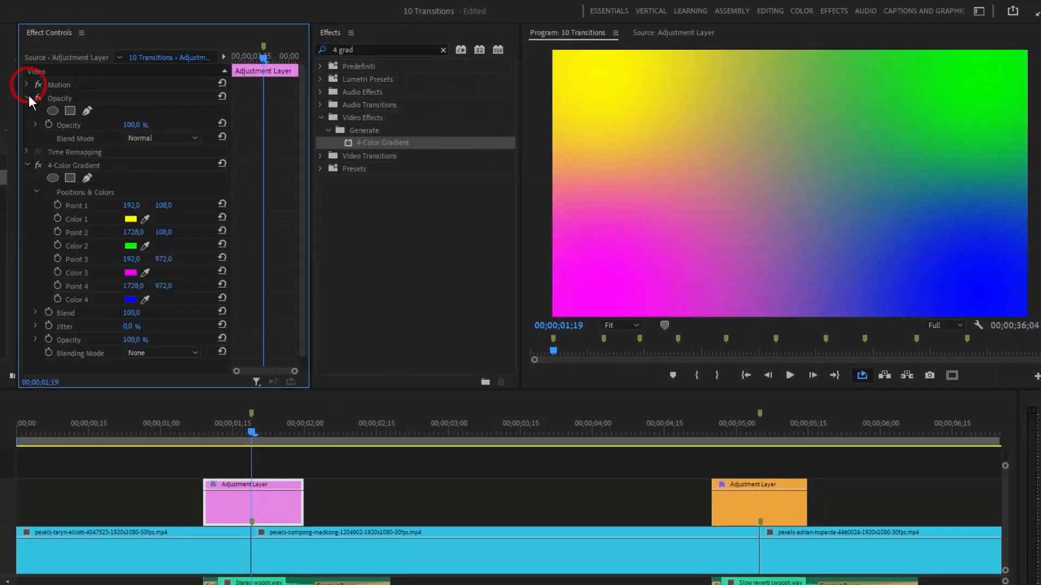
left_click(27, 98)
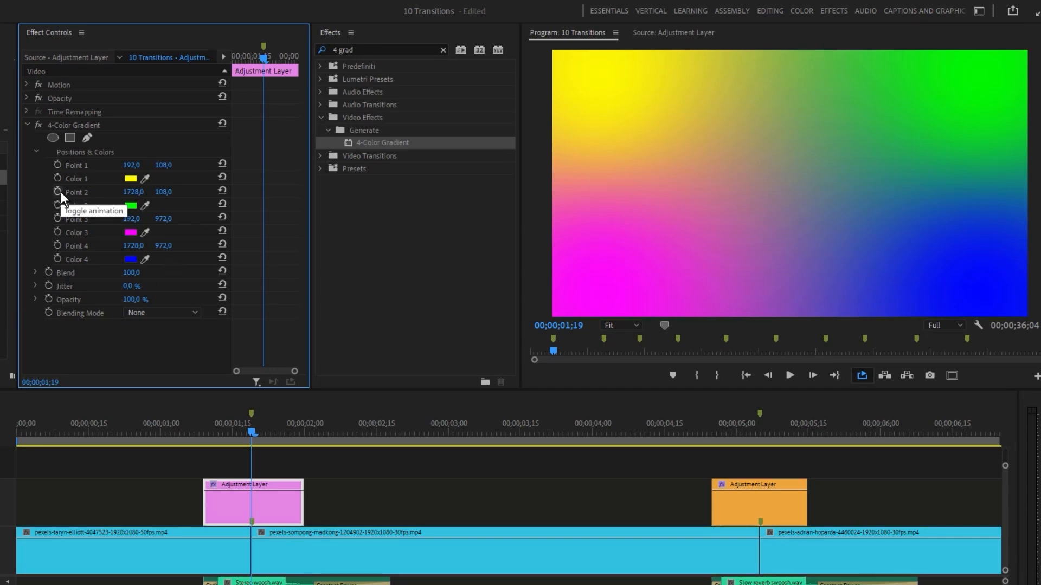
left_click(58, 164)
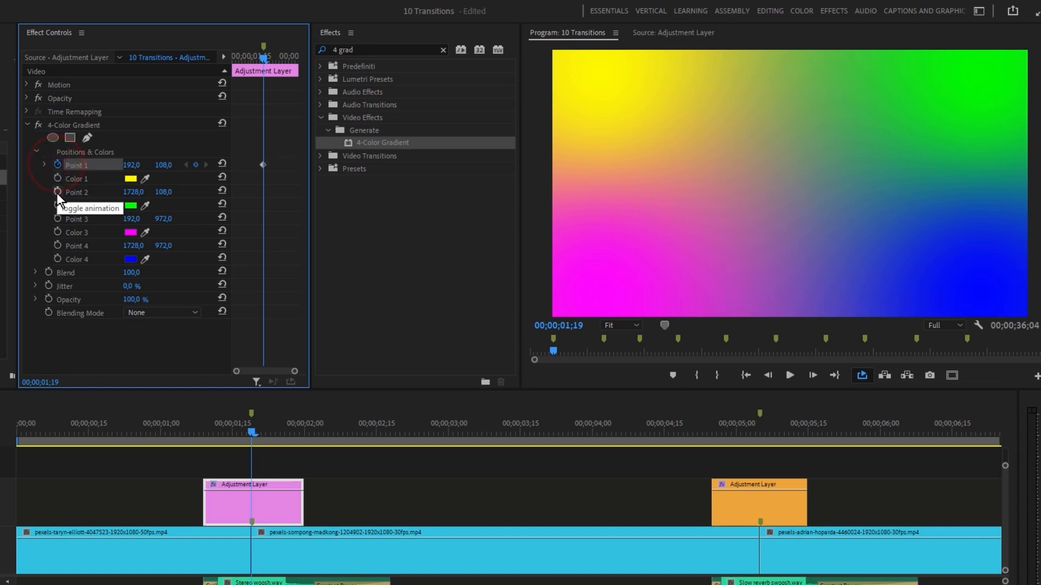
left_click(58, 192)
left_click(57, 219)
left_click(57, 245)
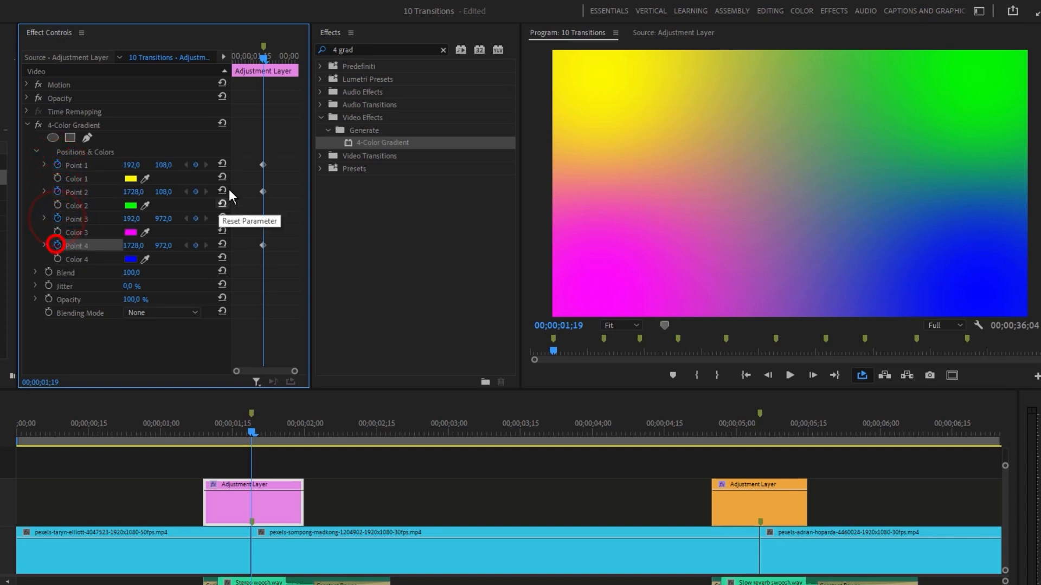
left_click_drag(275, 156, 234, 247)
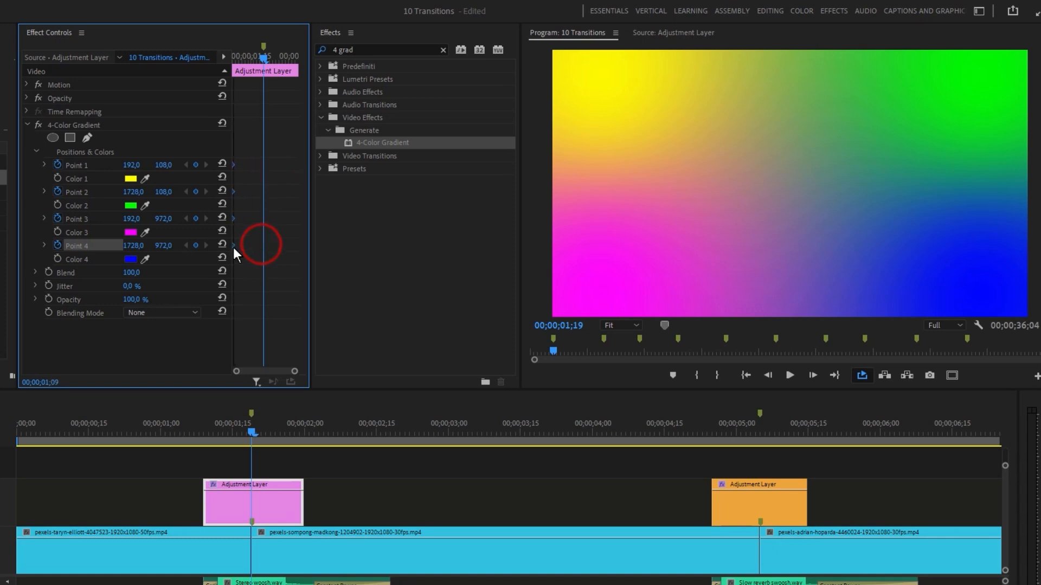
At 00;00;01;19, swap gradient Point 1 with Point 4 and Point 2 with Point 3 diagonally across the frame
left_click(86, 125)
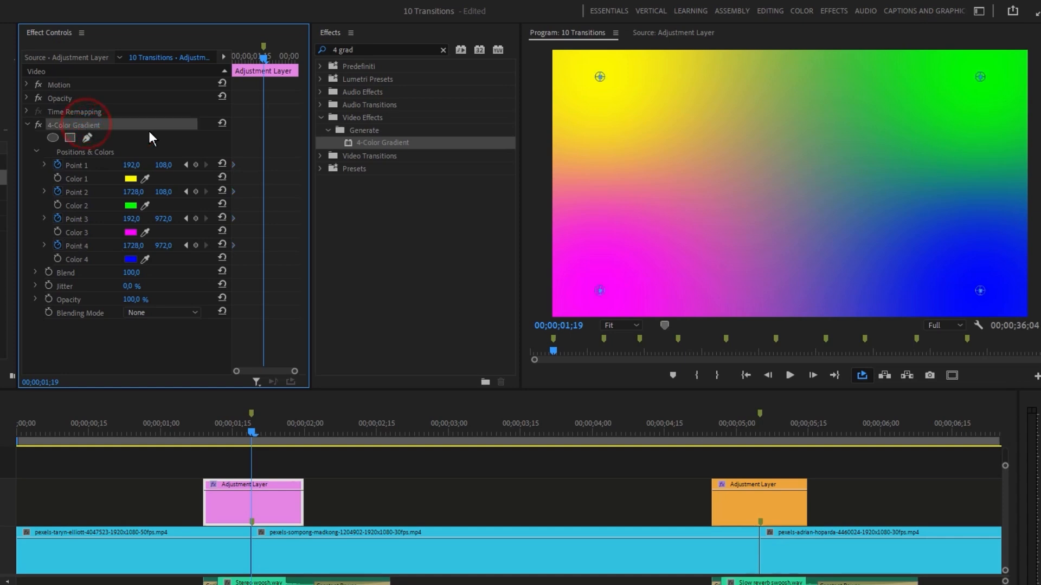
left_click_drag(600, 76, 895, 250)
left_click_drag(980, 288, 599, 78)
left_click_drag(894, 251, 980, 291)
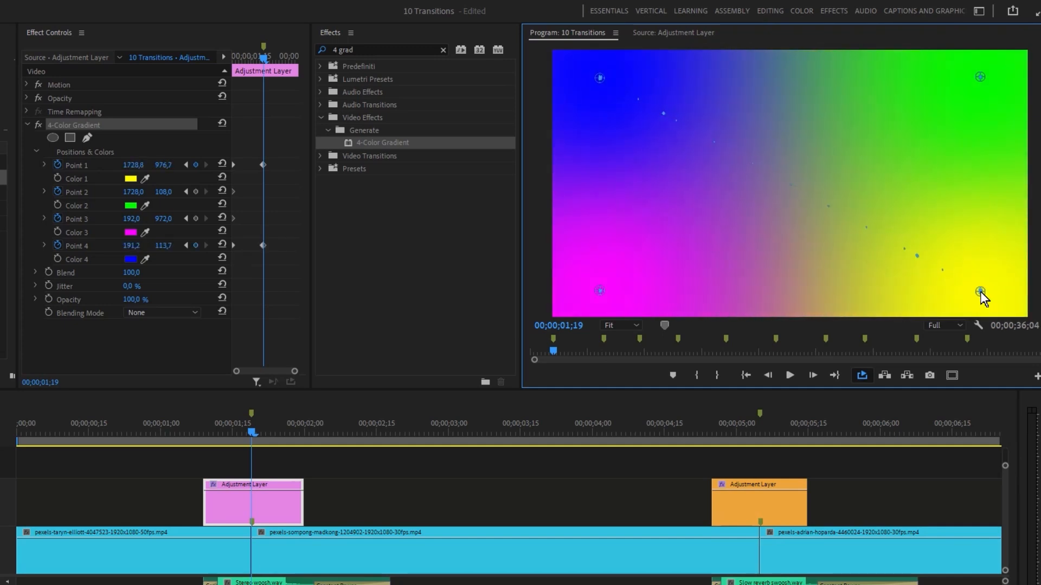
left_click_drag(599, 291, 795, 183)
left_click_drag(879, 135, 881, 132)
left_click_drag(980, 76, 600, 292)
left_click_drag(881, 132, 980, 76)
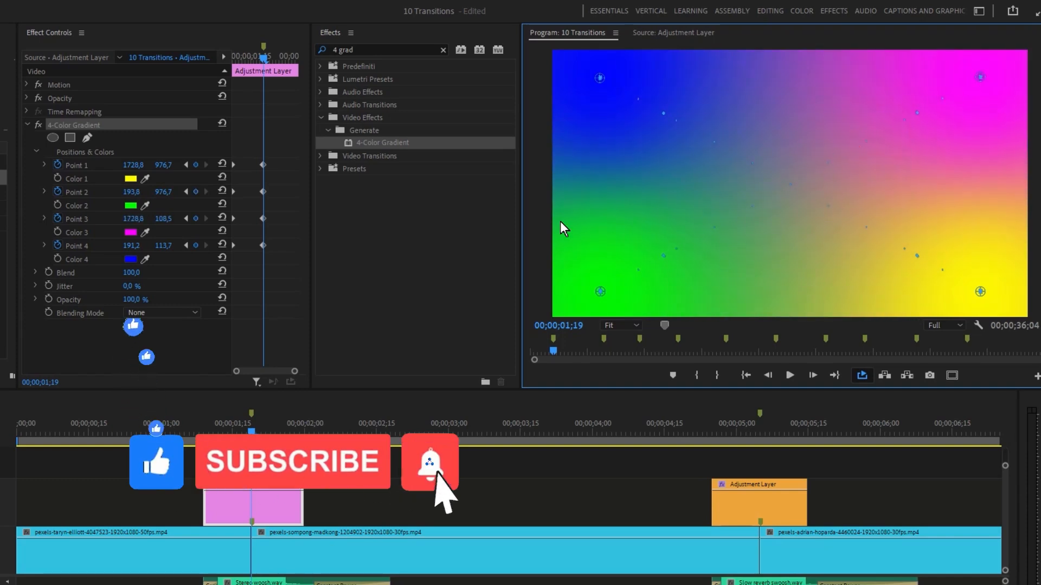
Move the second keyframes of all four gradient points to the adjustment layer's end and place the playhead at 00;00;01;16
left_click(280, 149)
left_click_drag(281, 149, 301, 246)
mouse_move(272, 59)
left_mouse_down()
mouse_move(255, 58)
mouse_move(265, 67)
mouse_move(254, 69)
left_mouse_up()
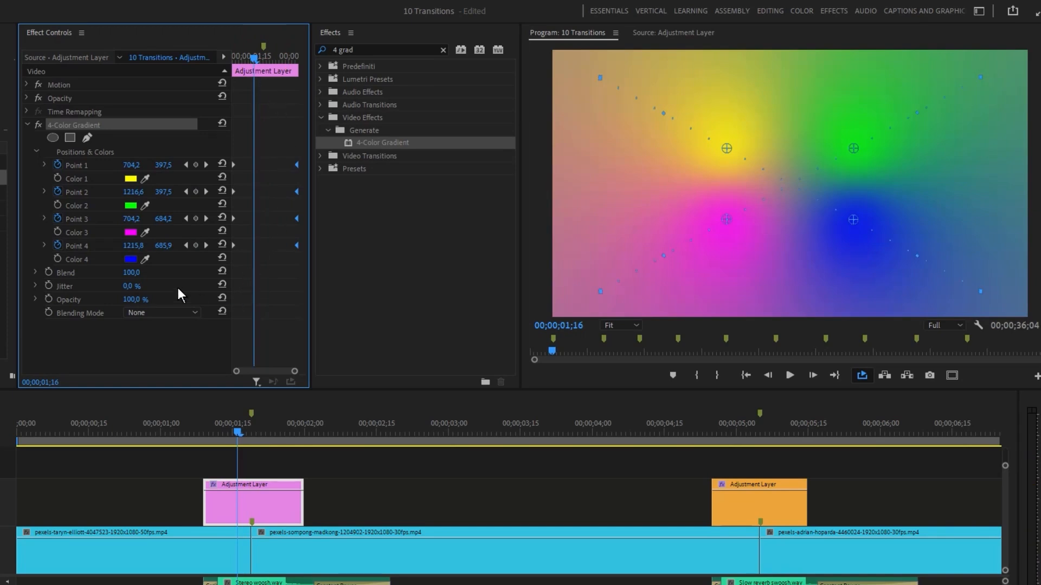
Set the 4-Color Gradient's Blend to 200 and its Blending Mode to Add
left_click(133, 273)
type("200")
left_click(174, 331)
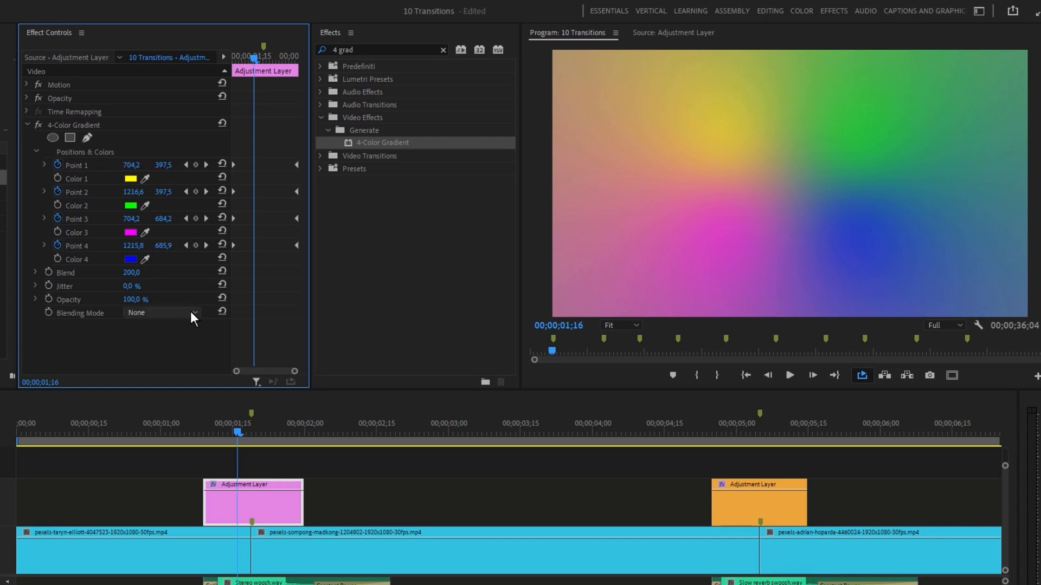
left_click(191, 313)
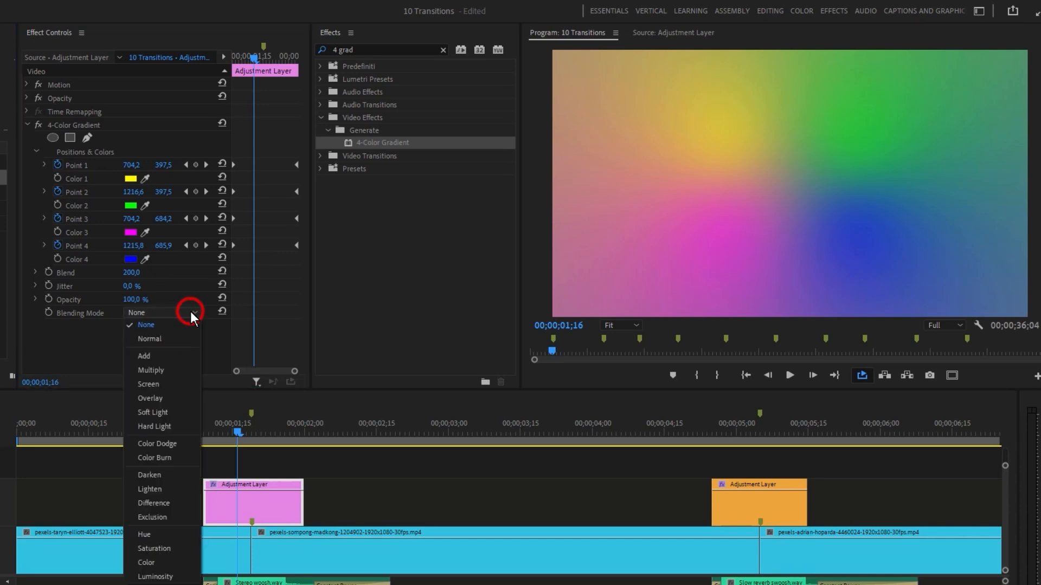
left_click(171, 356)
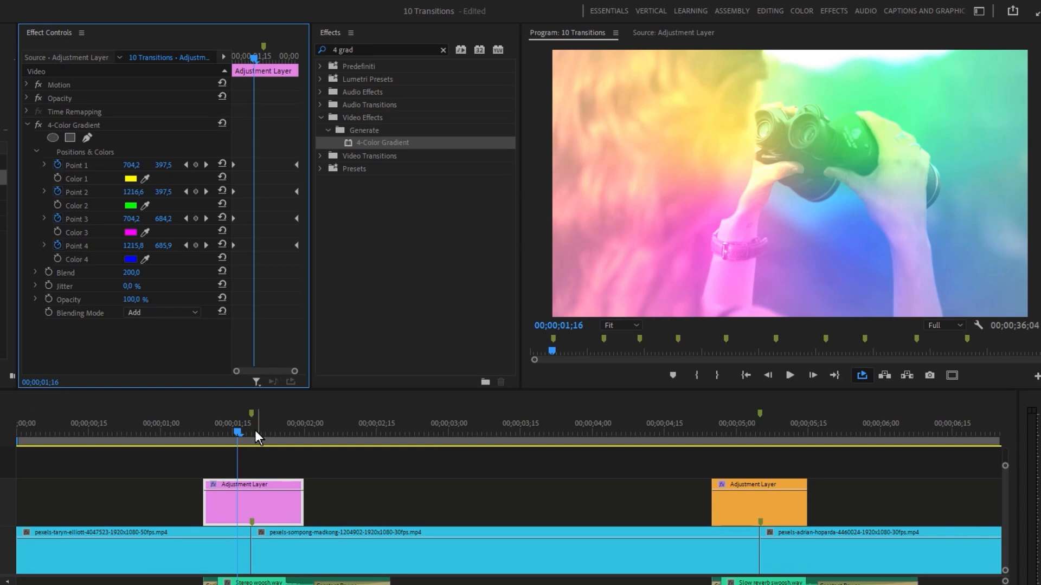
Keyframe the gradient's Opacity at 100% on the cut at 00;00;01;19 and 0% at the adjustment layer's start and end
left_click(264, 46)
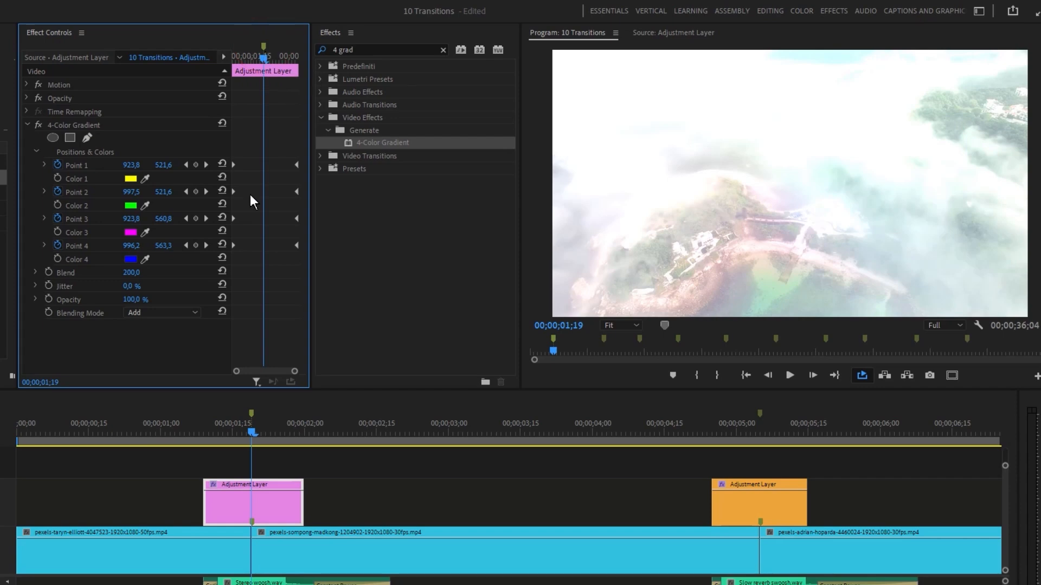
left_click(50, 299)
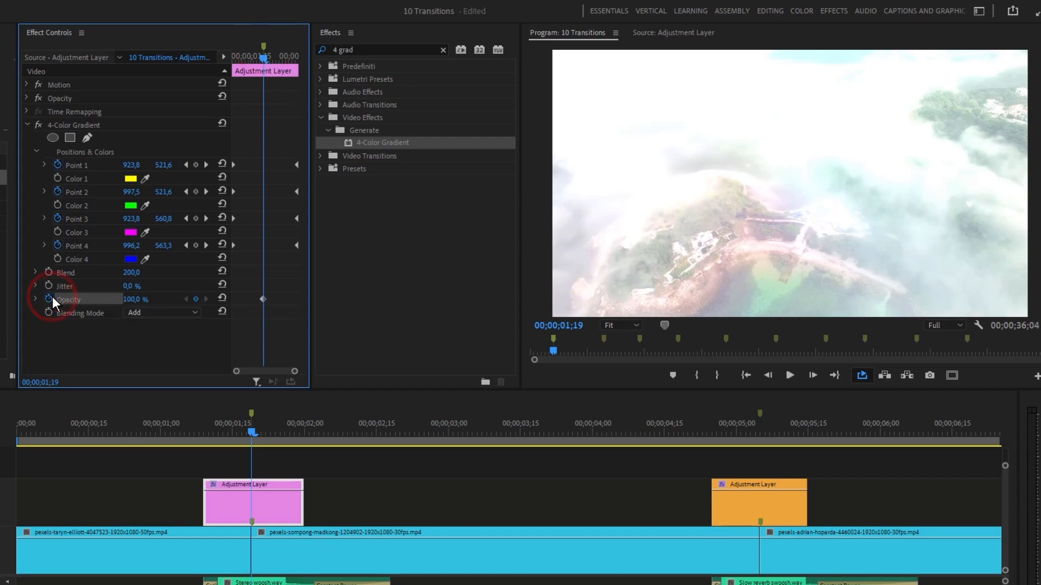
left_click(250, 56)
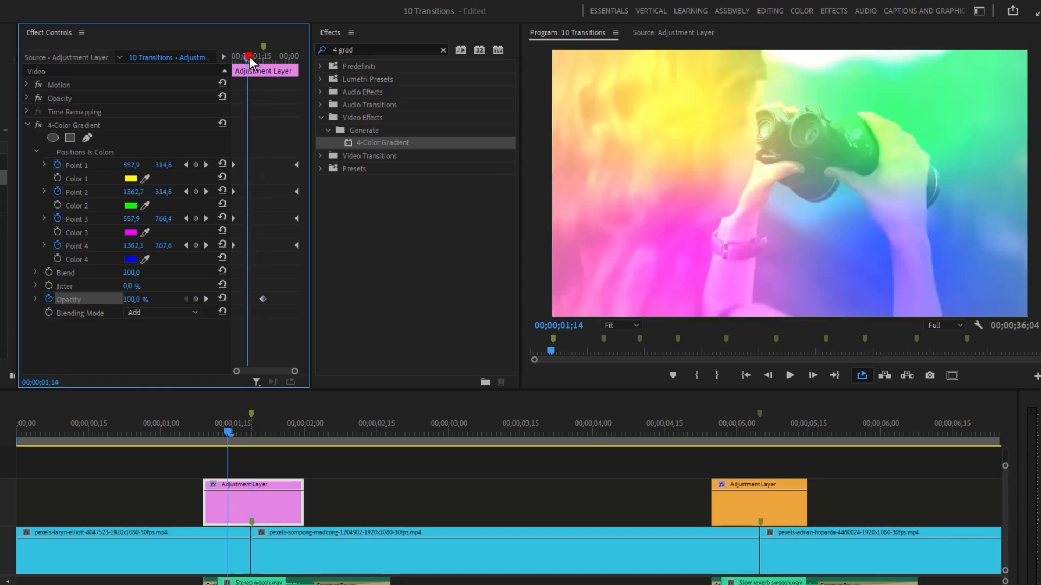
left_click_drag(128, 299, 111, 299)
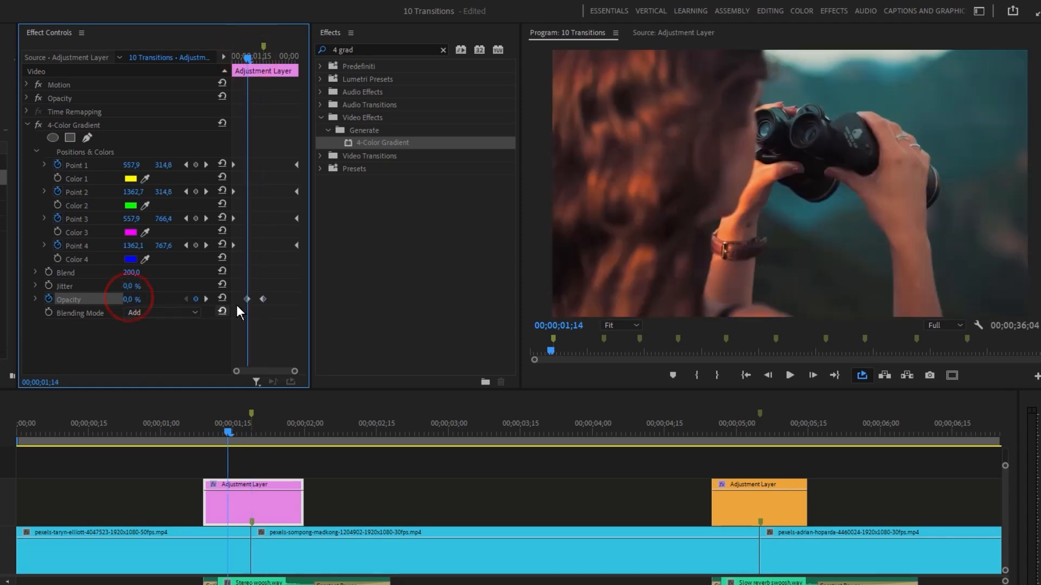
left_click_drag(247, 299, 228, 299)
left_click_drag(139, 299, 111, 299)
left_click_drag(247, 299, 314, 307)
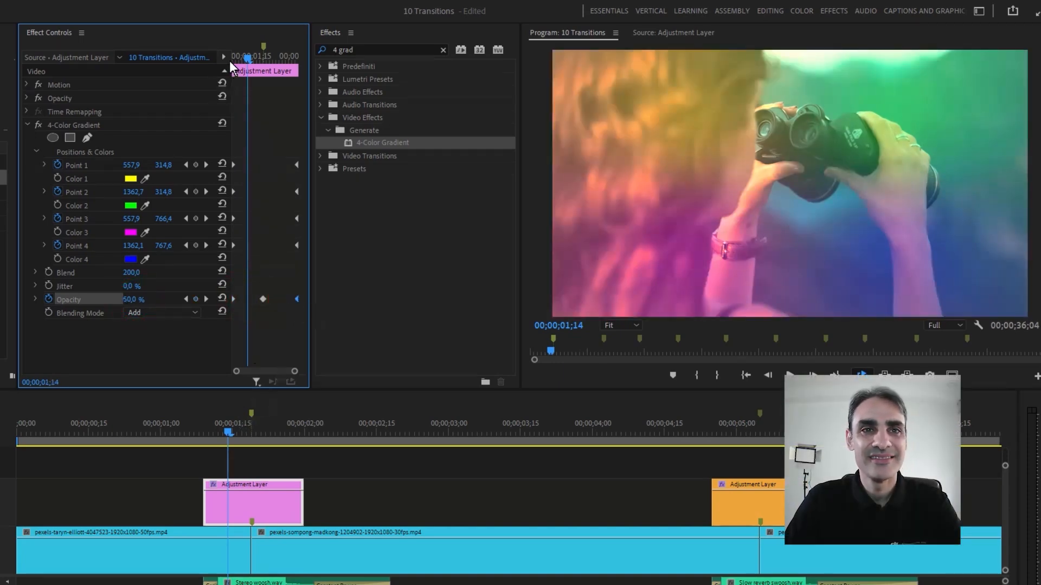
Play back the gradient transition across the first cut, then return the playhead to 00;00;01;19
left_click_drag(236, 57, 215, 59)
key("space")
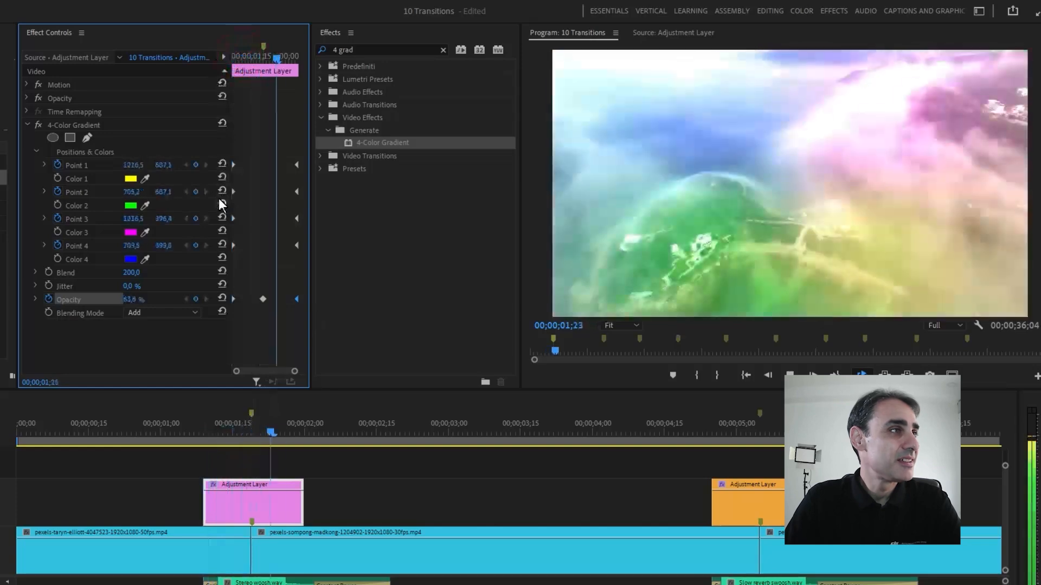
left_click(178, 437)
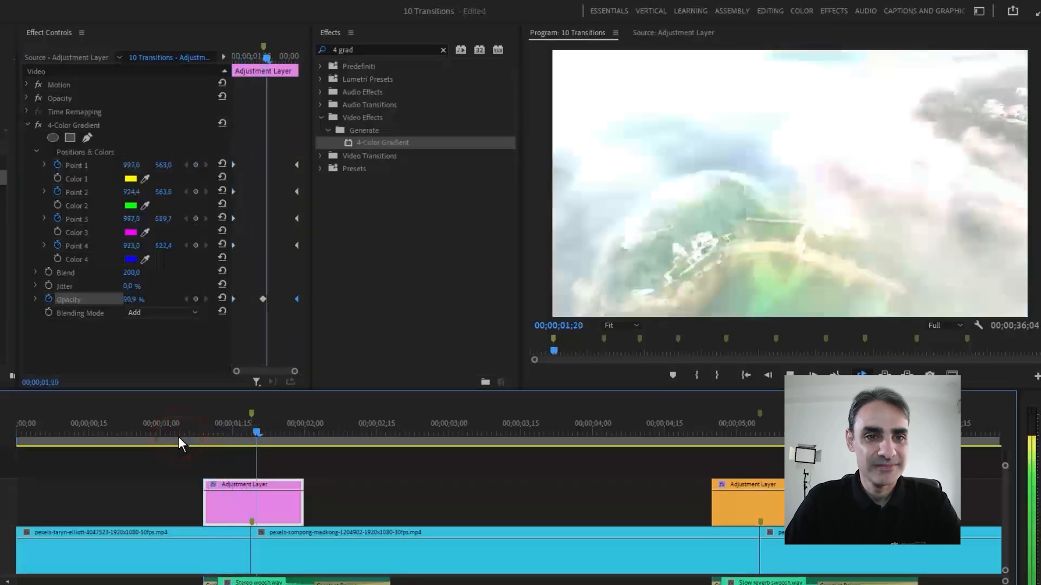
left_click(164, 427)
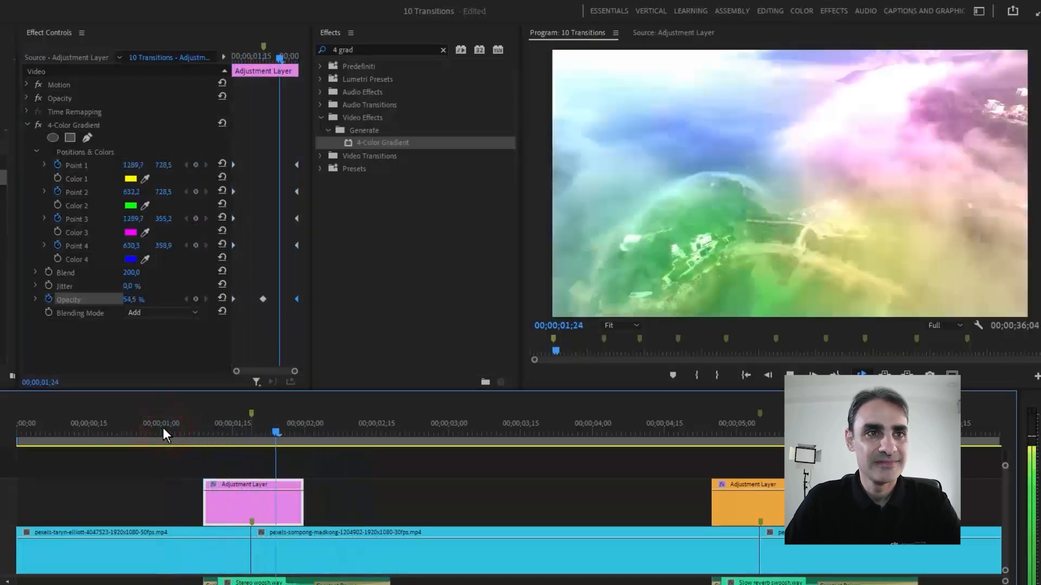
key("space")
left_click(252, 438)
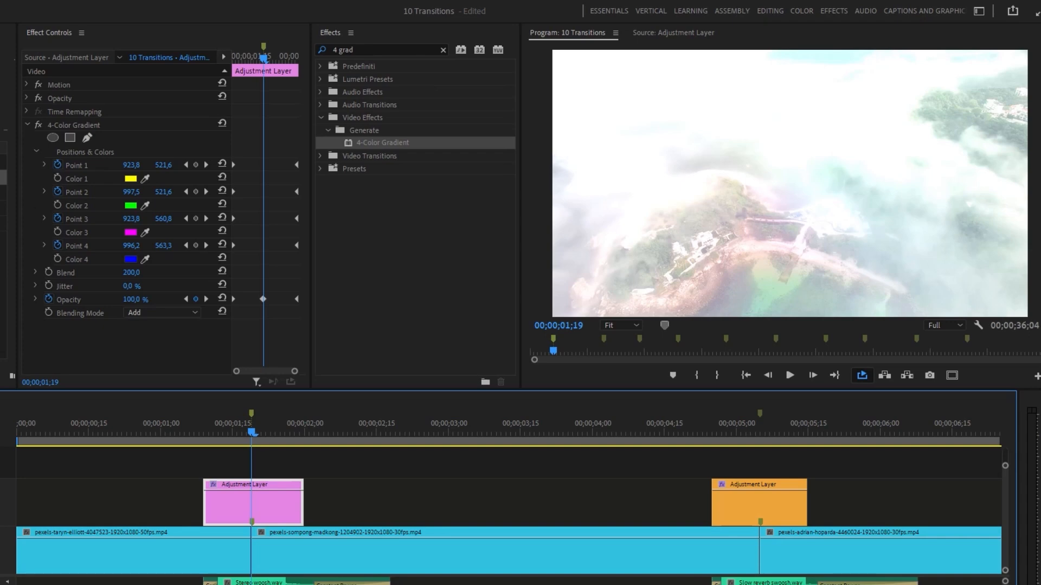
Find the Lumetri Color effect and apply it to the adjustment layer over the first cut, below the 4-Color Gradient
left_click(367, 49)
type("lumetri")
left_click(319, 79)
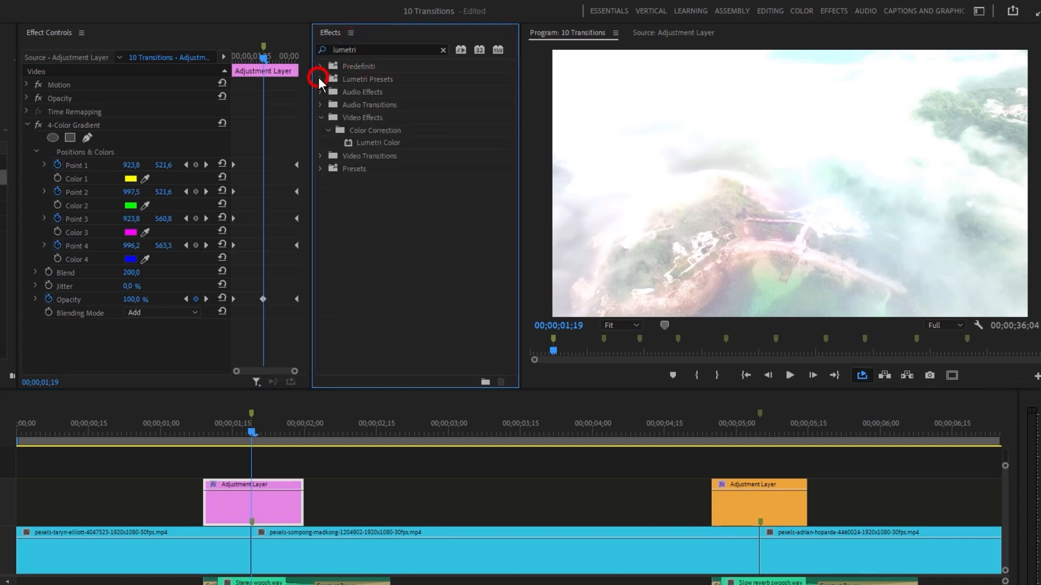
left_click(28, 123)
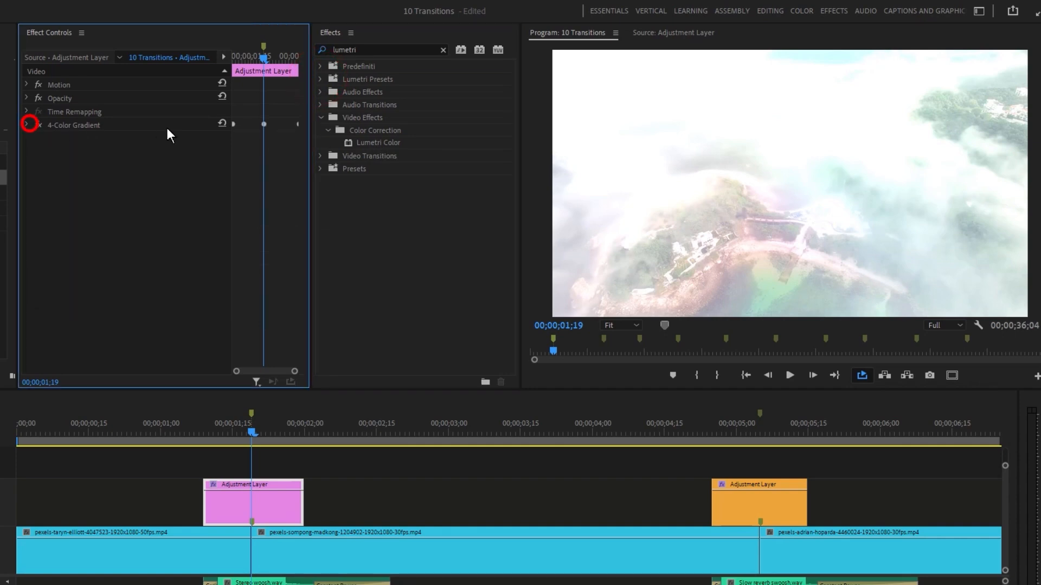
left_click_drag(374, 143, 176, 156)
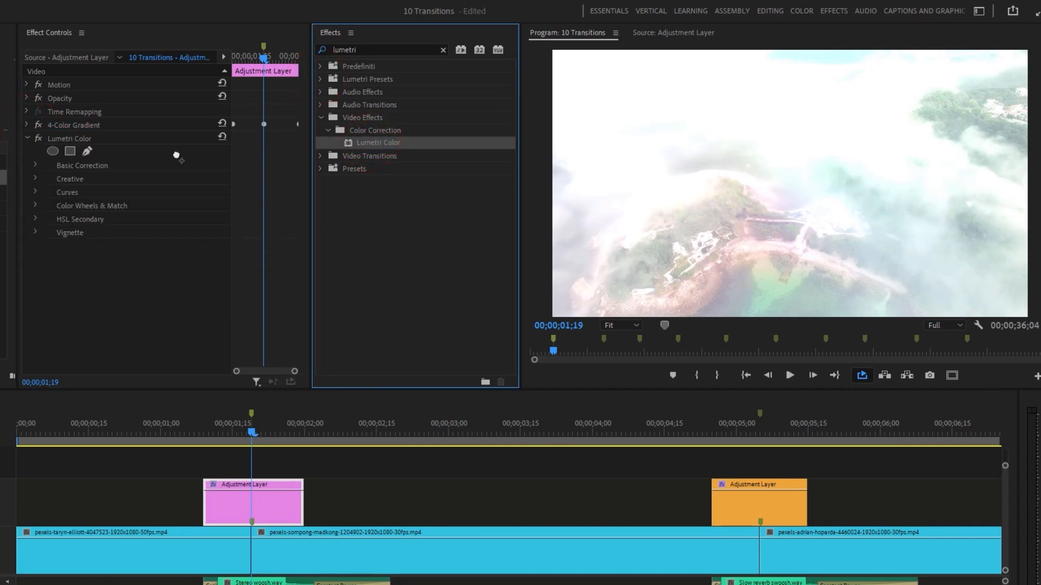
Keyframe Lumetri Color's Exposure at 0 and place that keyframe two frames before the cut, at 00;00;01;17
left_click(36, 165)
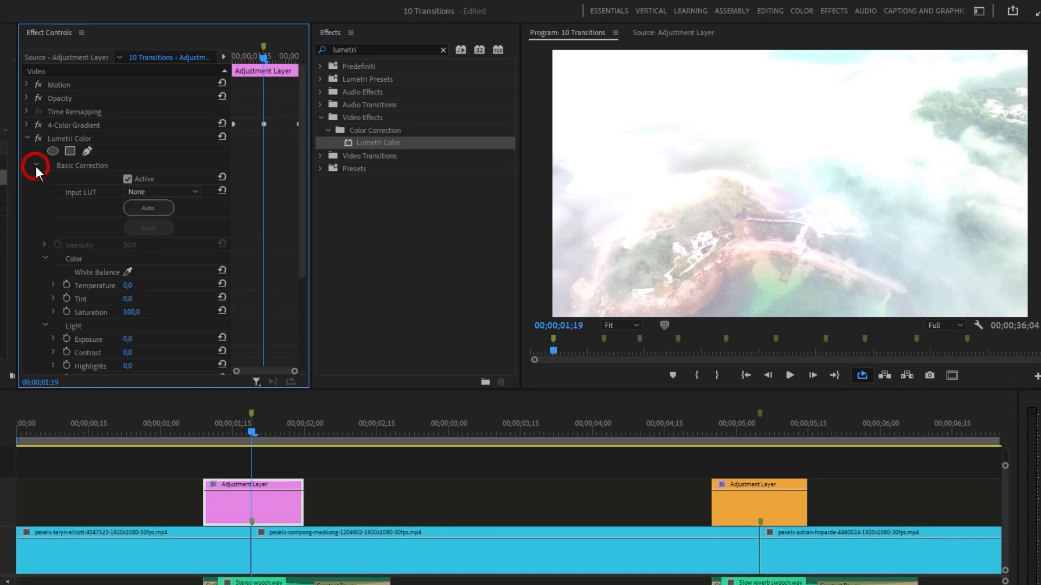
scroll(33, 317, "down", 3)
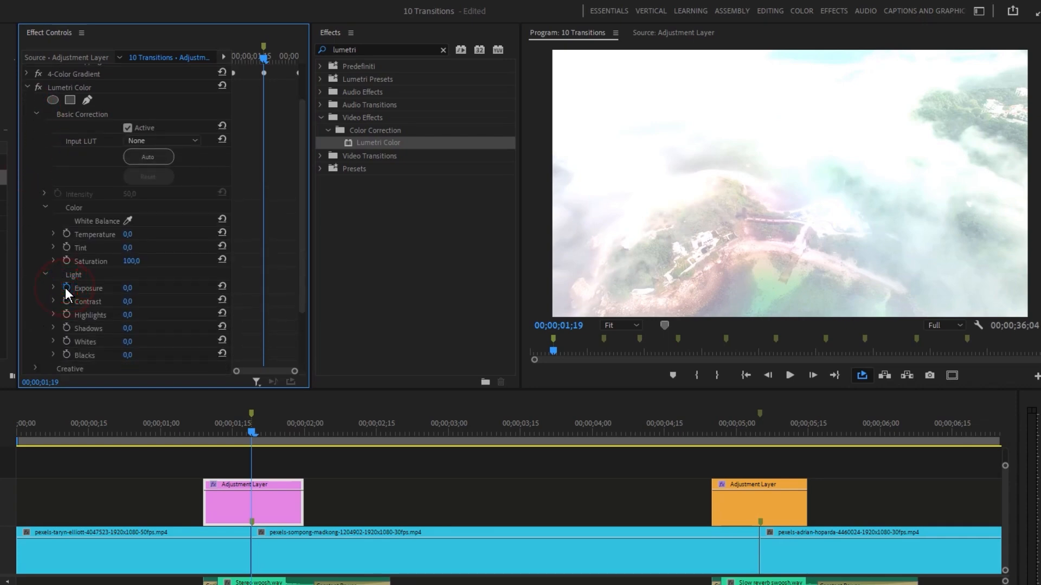
left_click(66, 288)
key("Left")
key("Left")
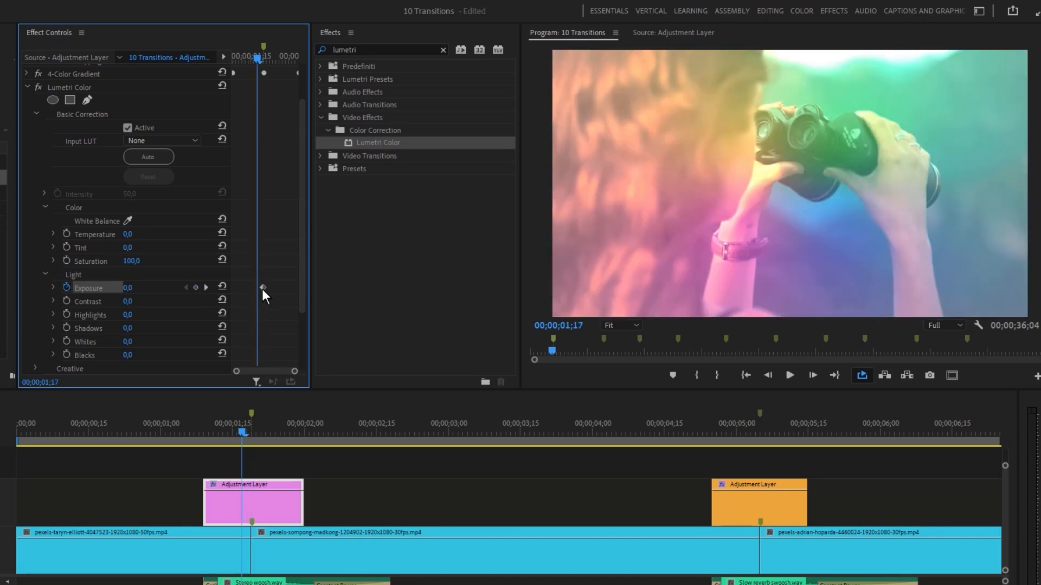
left_click_drag(263, 287, 258, 288)
Paste a copy of the 0 Exposure keyframe five frames after the cut, at 00;00;01;24
key("Right")
key("Right")
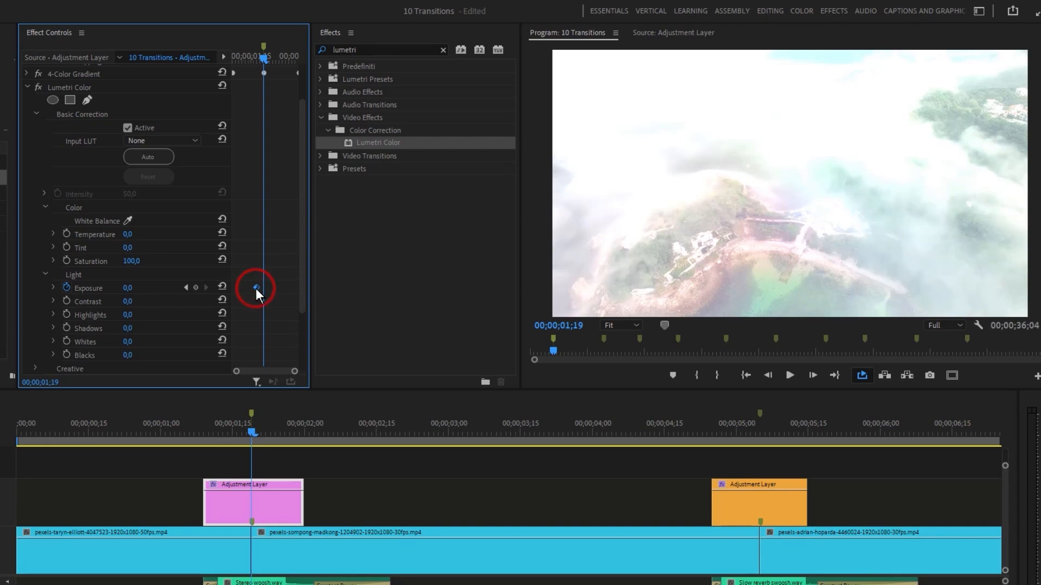
key("Right")
key("Right")
key("Right")
key("Right")
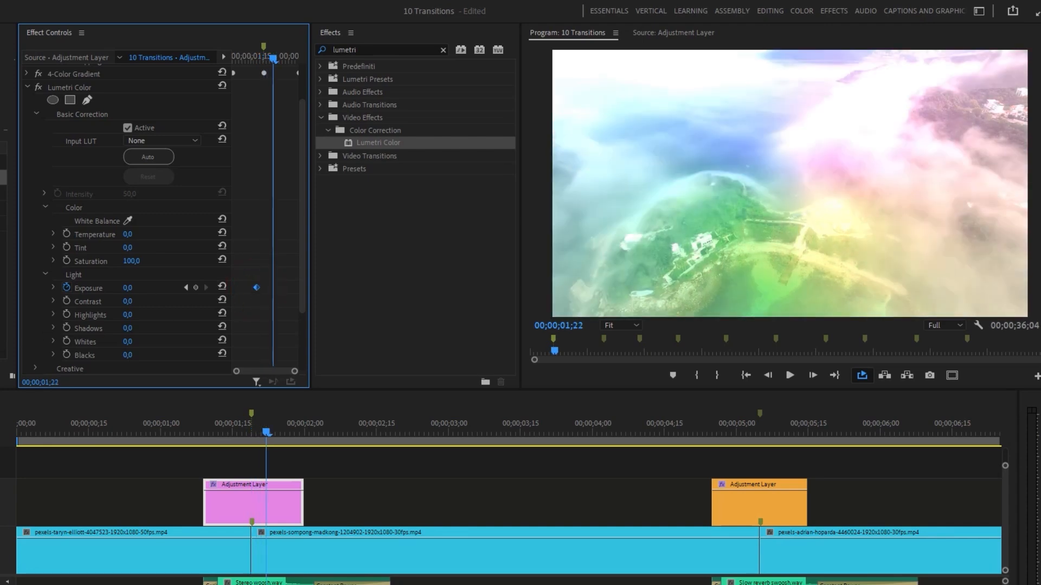
key("Right")
left_click(245, 329)
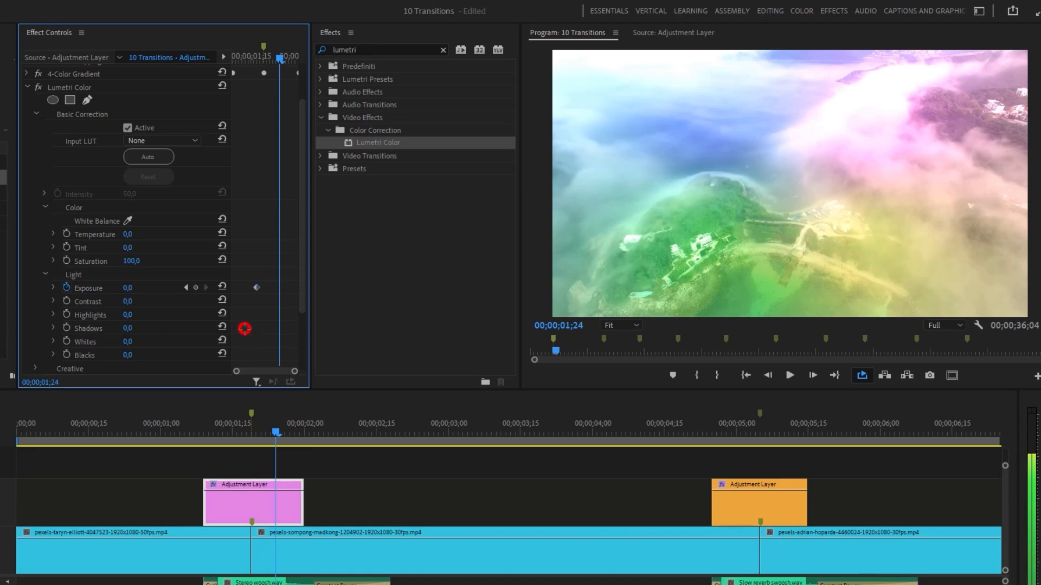
key("ctrl+v")
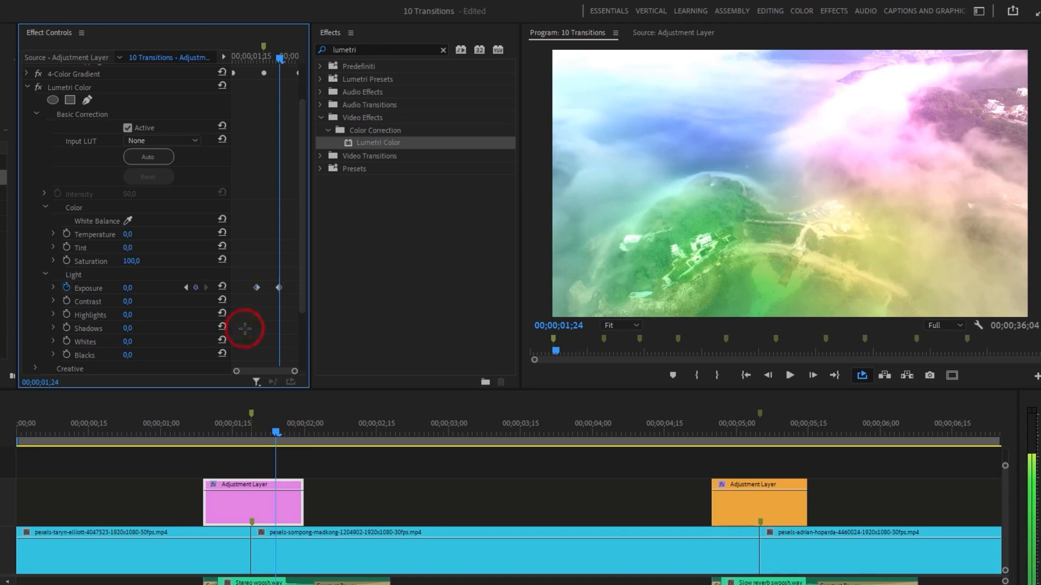
Raise Lumetri Color's Exposure to 3.8 on the cut at 00;00;01;19
left_click(264, 47)
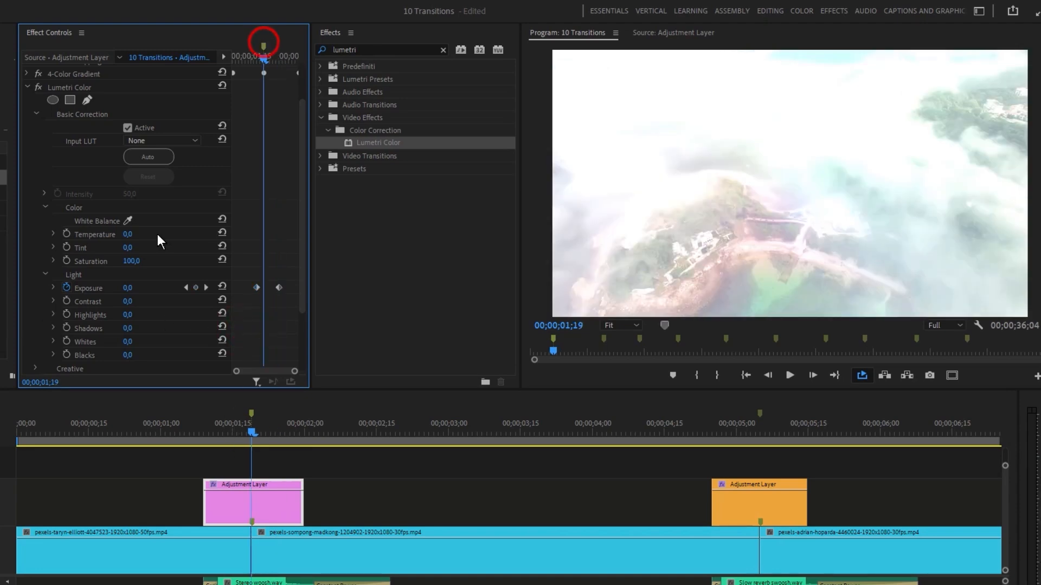
left_click(53, 287)
left_click_drag(135, 320, 194, 320)
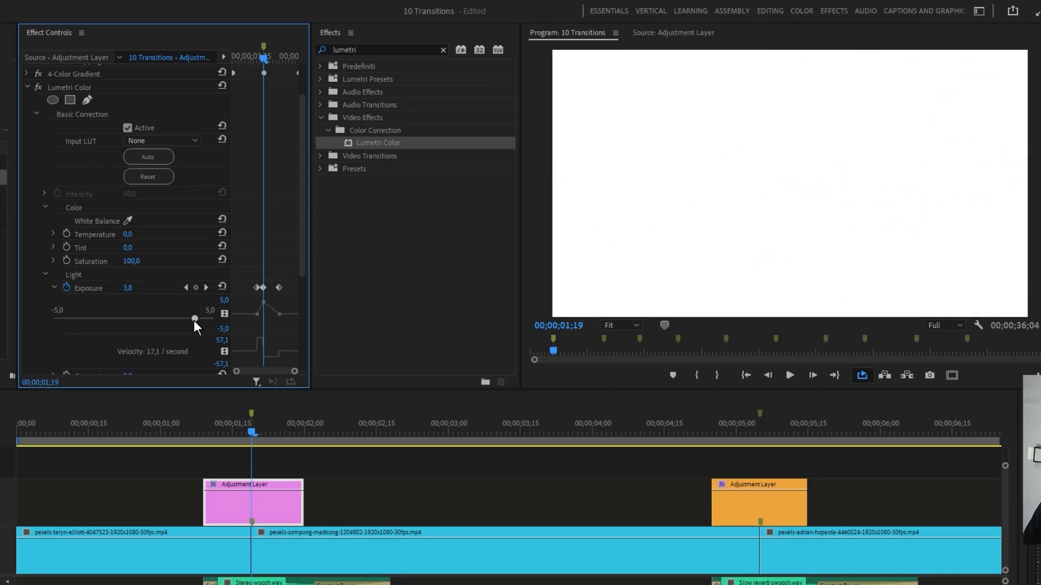
Collapse Lumetri Color, play back the flash transition several times, and stop with the playhead at 00;00;01;13
left_click(28, 88)
left_click(229, 55)
key("space")
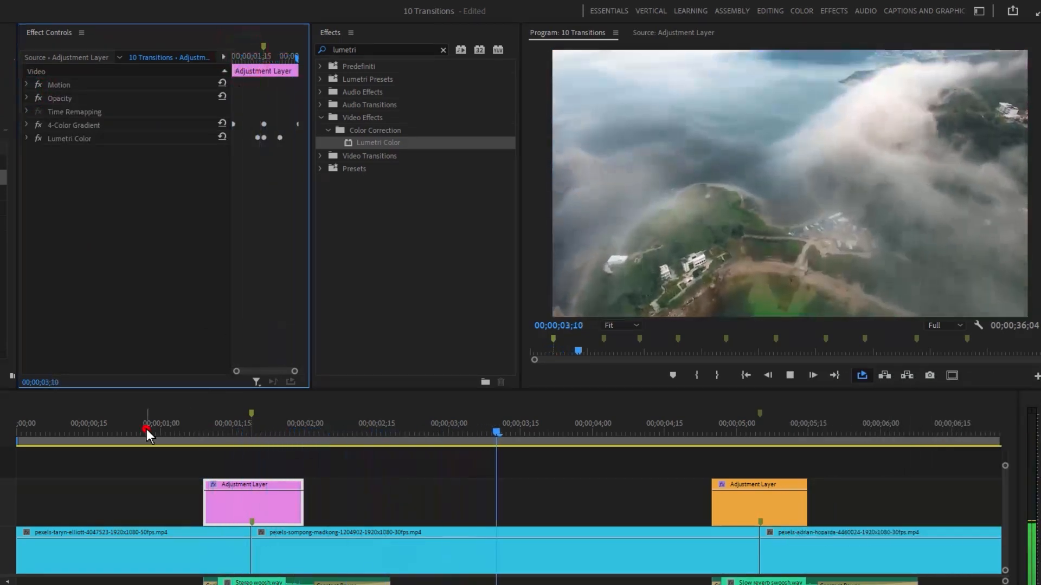
left_click(147, 430)
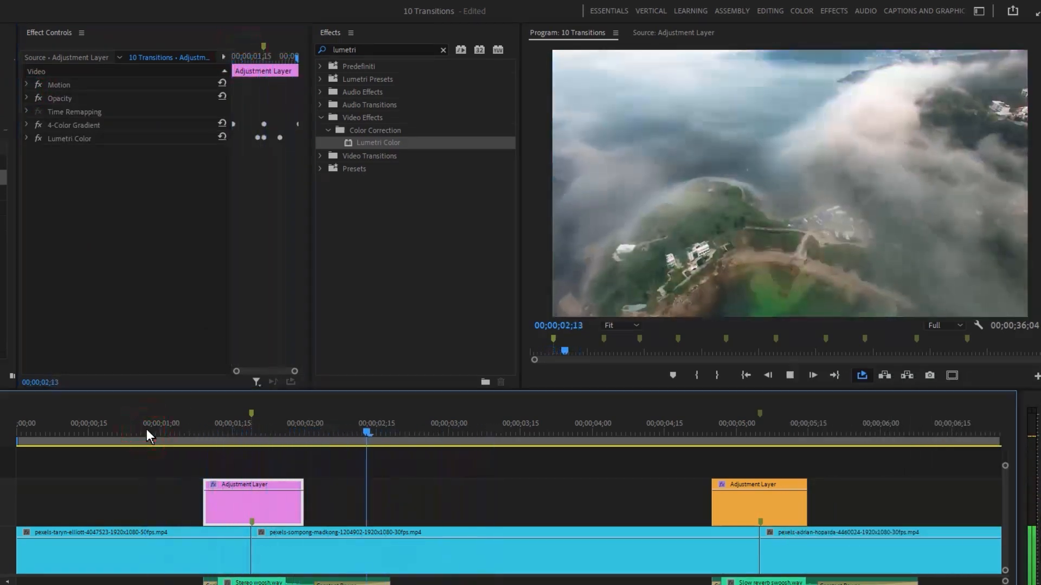
left_click(148, 430)
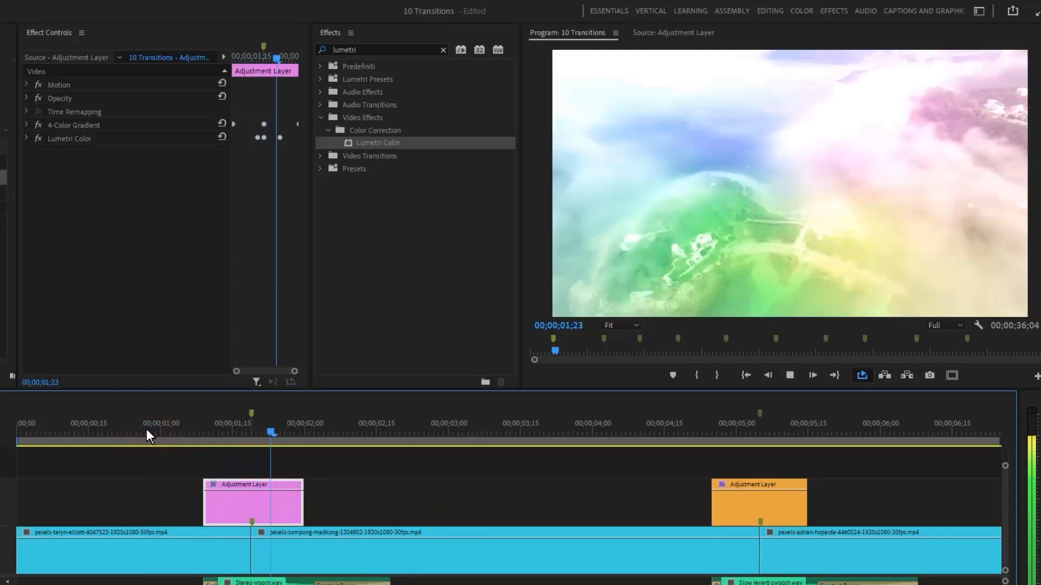
left_click(222, 429)
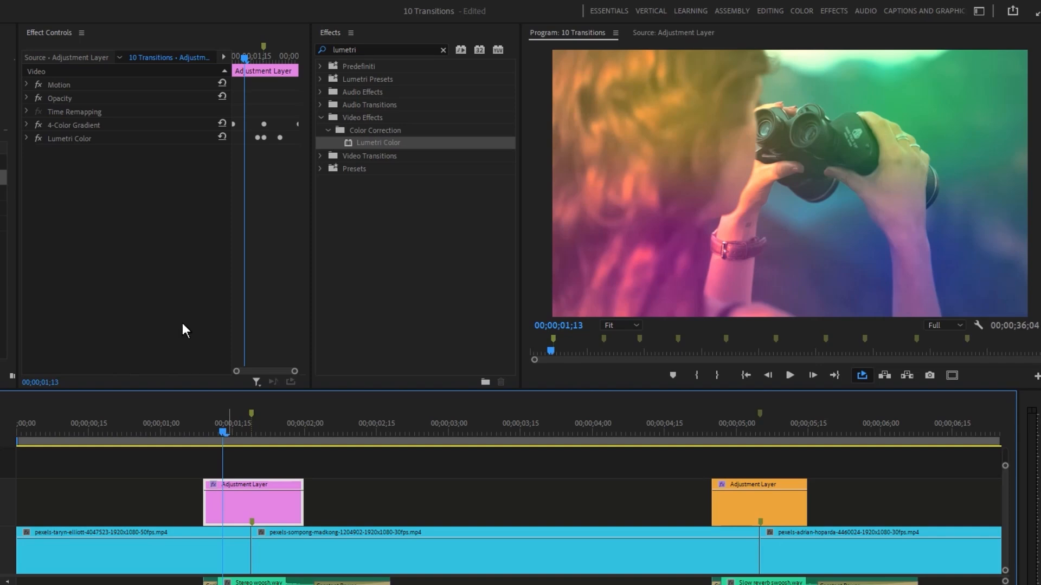
Inspect the 4-Color Gradient's Color 1 in the color picker, then cancel without changing it
left_click(27, 125)
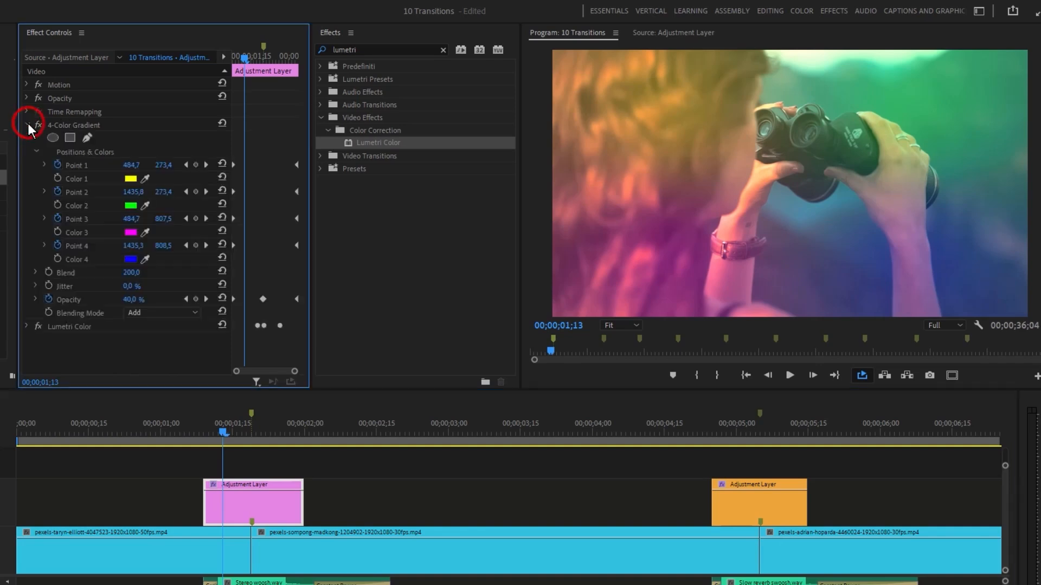
left_click(130, 178)
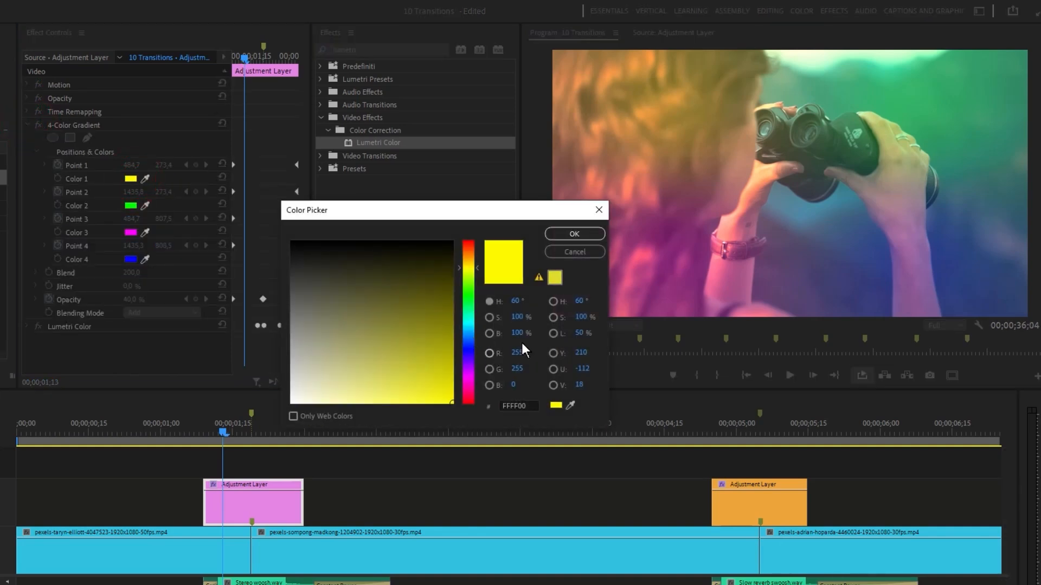
left_click(575, 255)
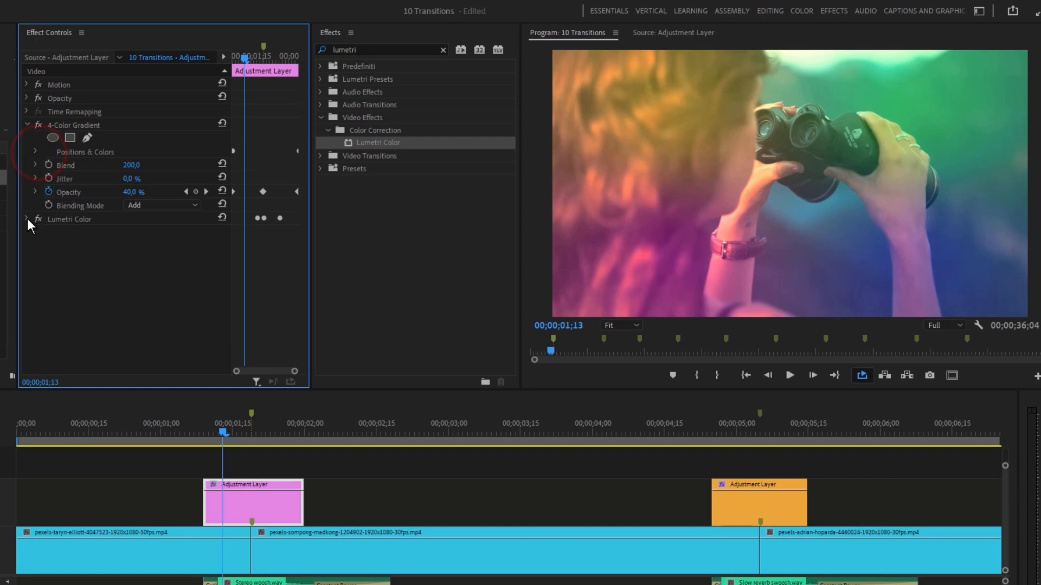
Set the Exposure keyframe on the cut at 00;00;01;19 to 2.3 and collapse both effects
scroll(143, 301, "down", 4)
left_click(206, 292)
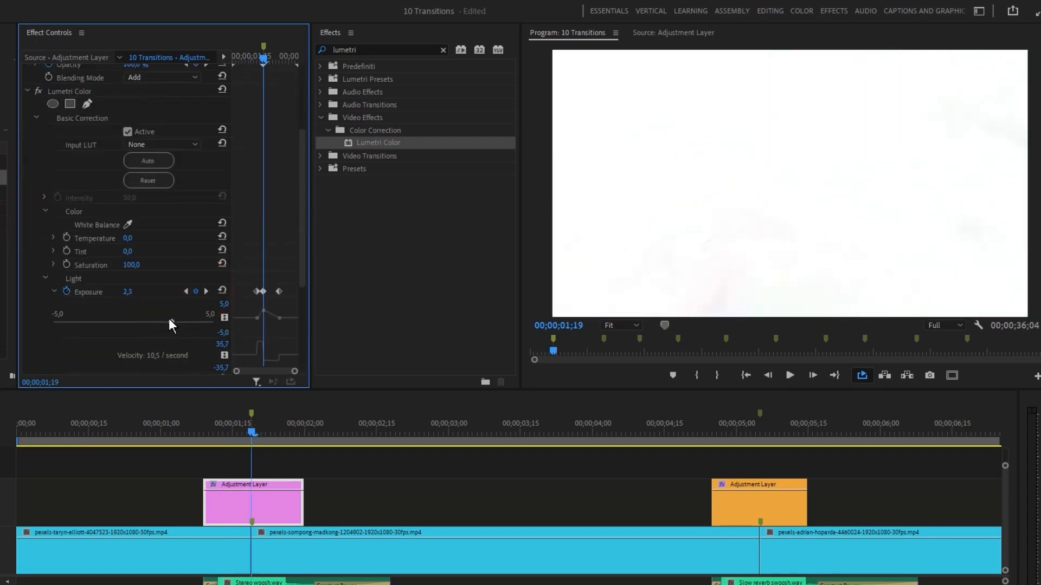
scroll(144, 263, "up", 1)
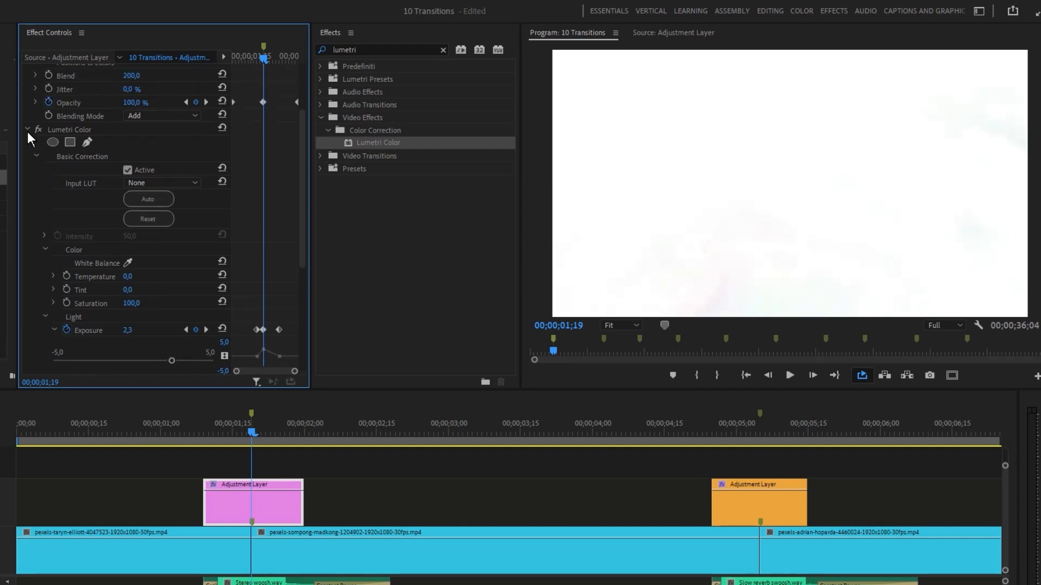
left_click(28, 126)
left_click(30, 124)
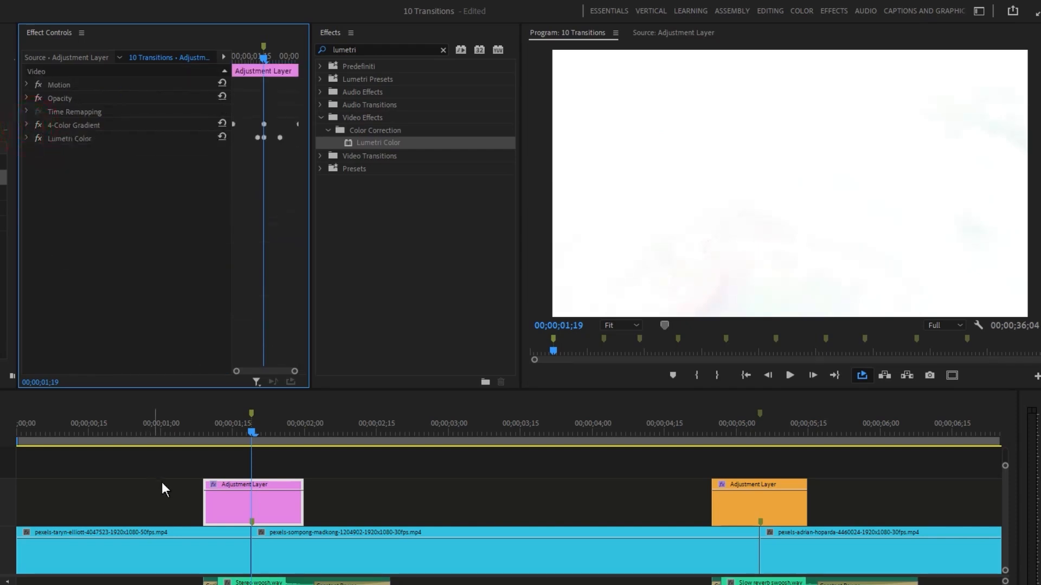
Play back the transition across the first cut twice from around 00;00;01;00 and stop playback
left_click(182, 430)
key("space")
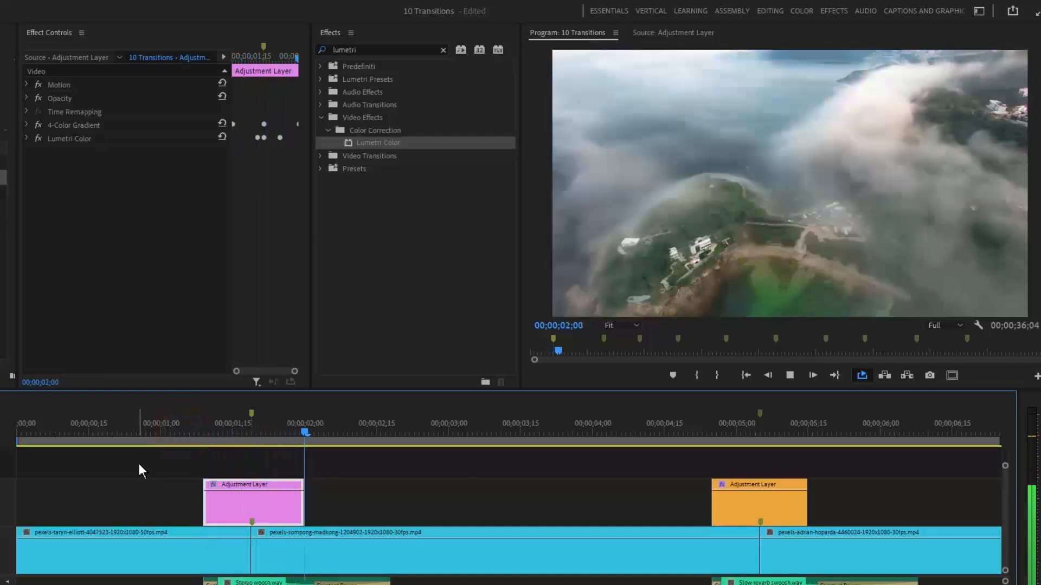
left_click(148, 427)
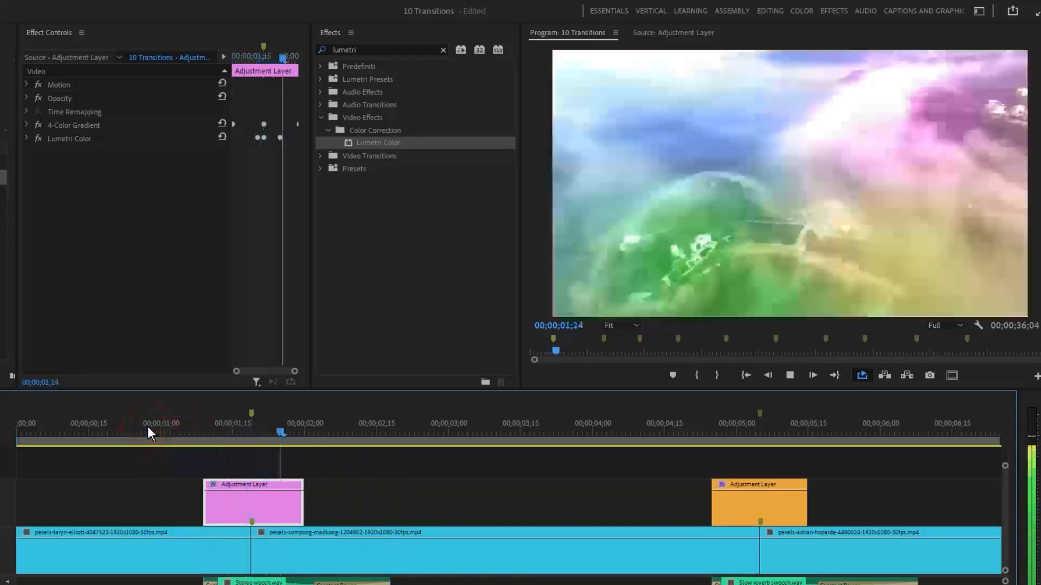
key("space")
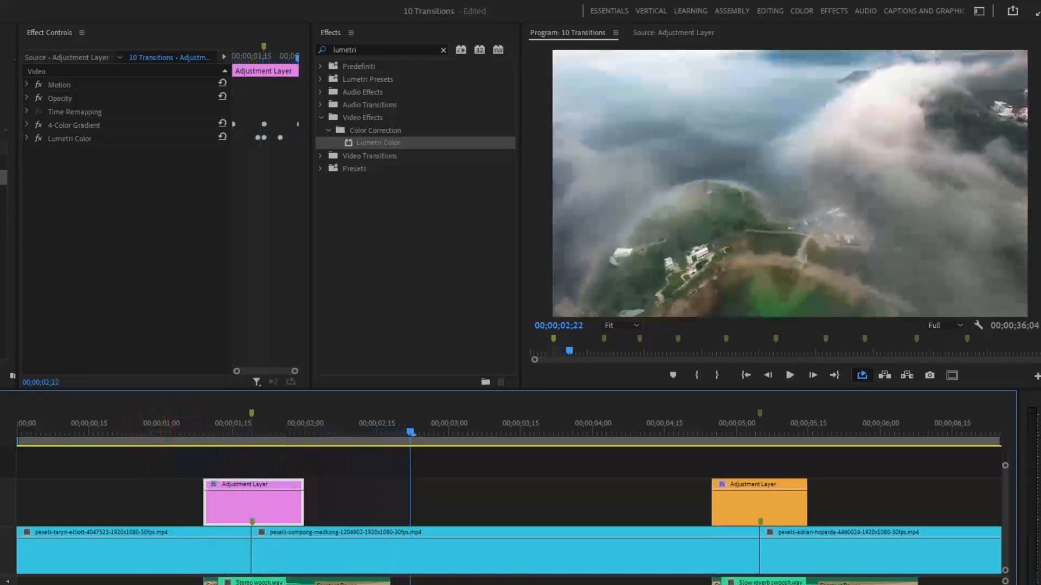